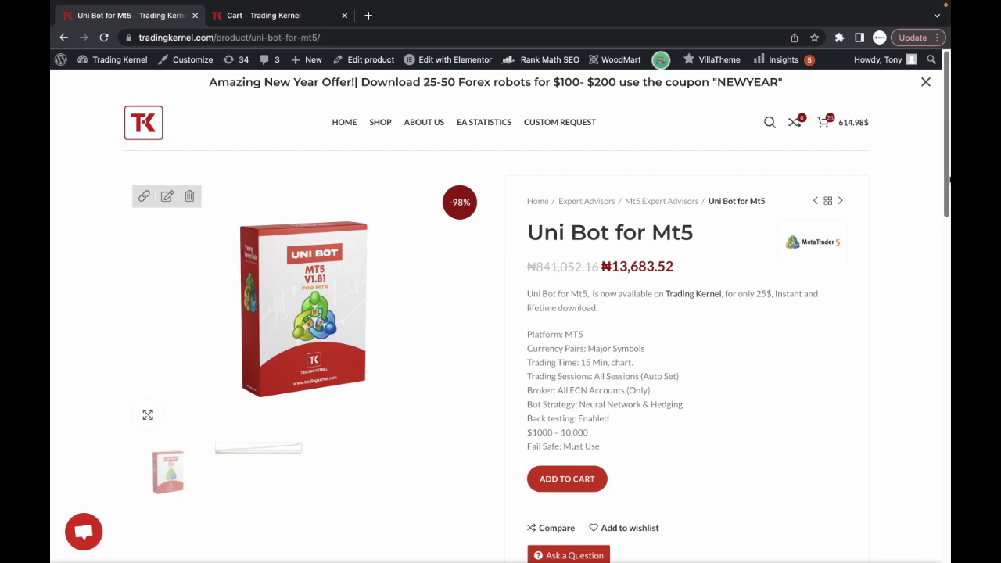
Review the Uni Bot product page, highlighting the Platform: MT5 spec and the Neural Network & Hedging strategy.
drag(949, 180, 950, 201)
scroll(859, 219, down, 1)
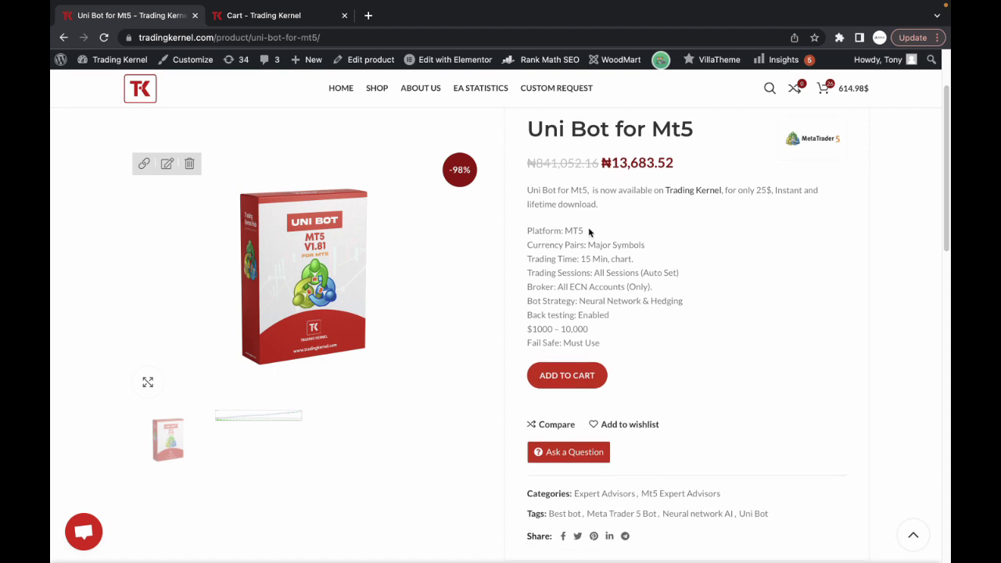
drag(588, 229, 540, 230)
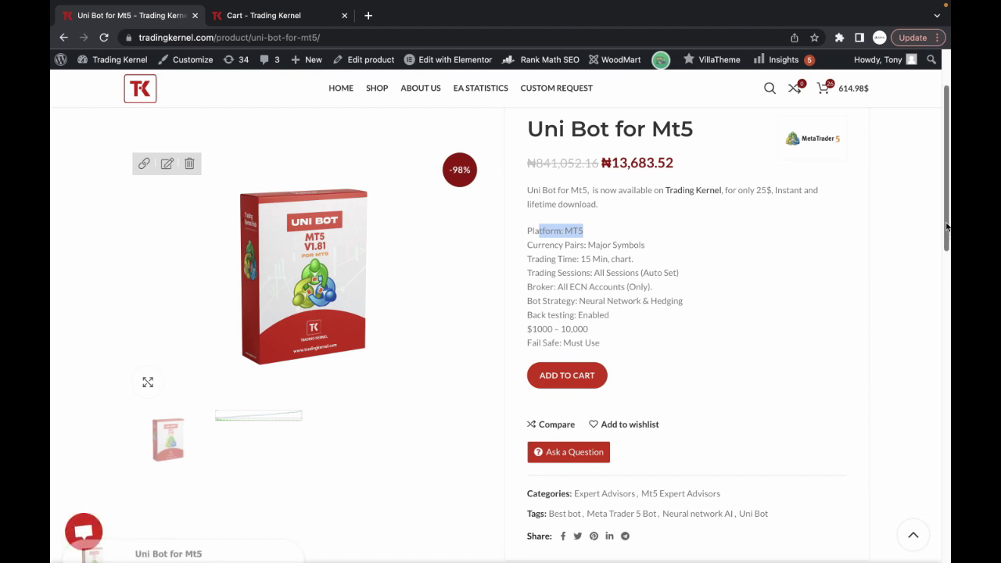
drag(945, 227, 945, 234)
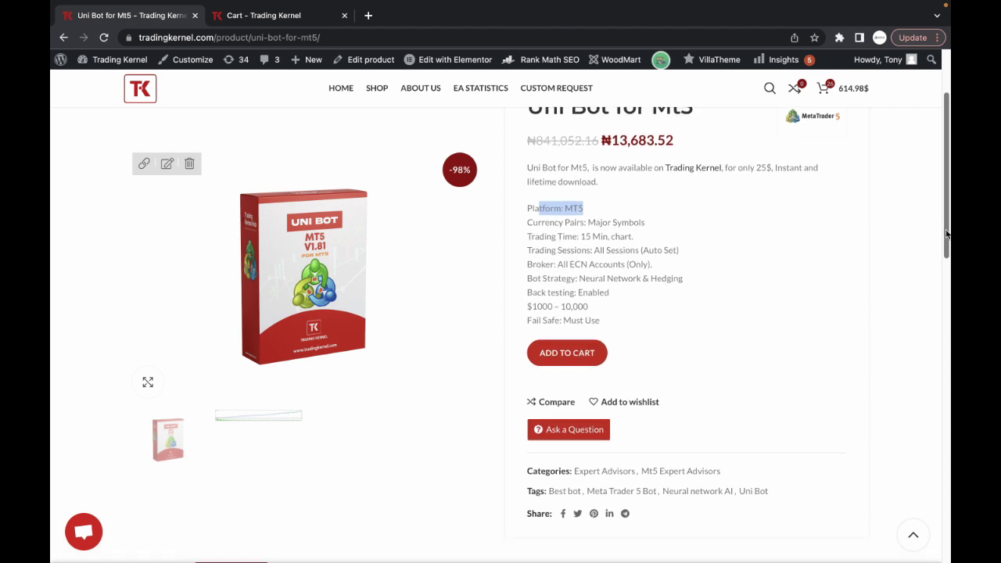
drag(692, 283, 567, 287)
click(571, 294)
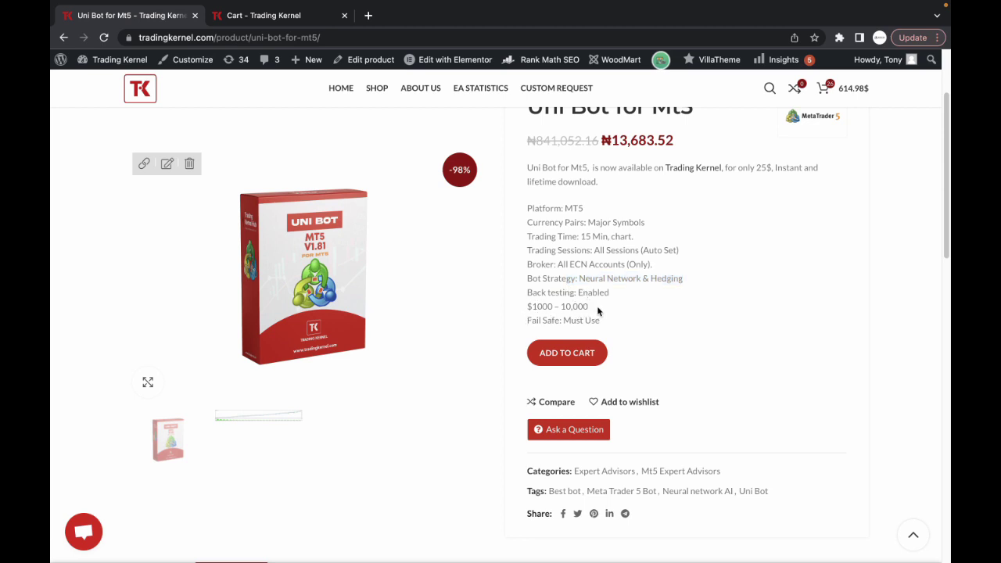
scroll(597, 310, down, 2)
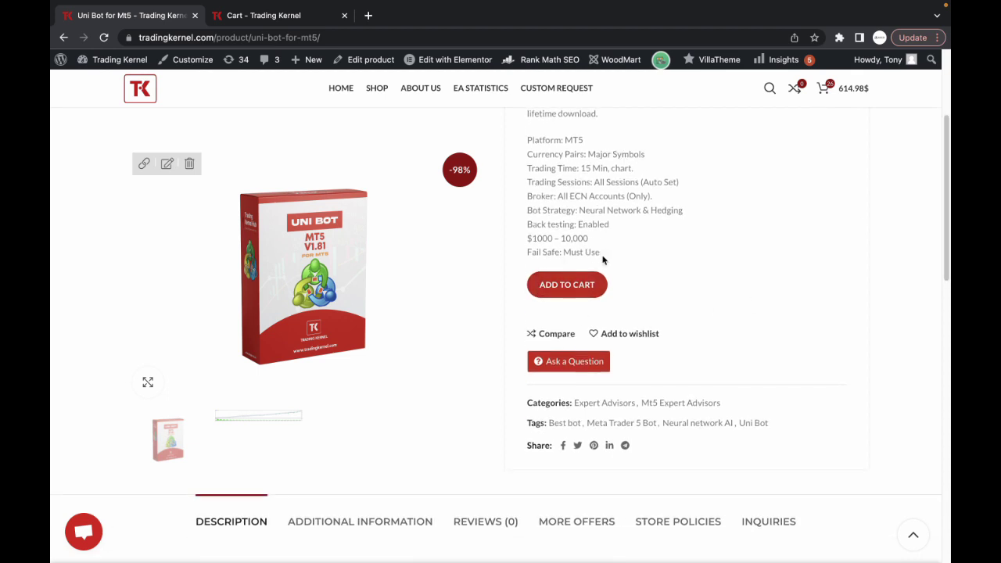
scroll(948, 244, down, 1)
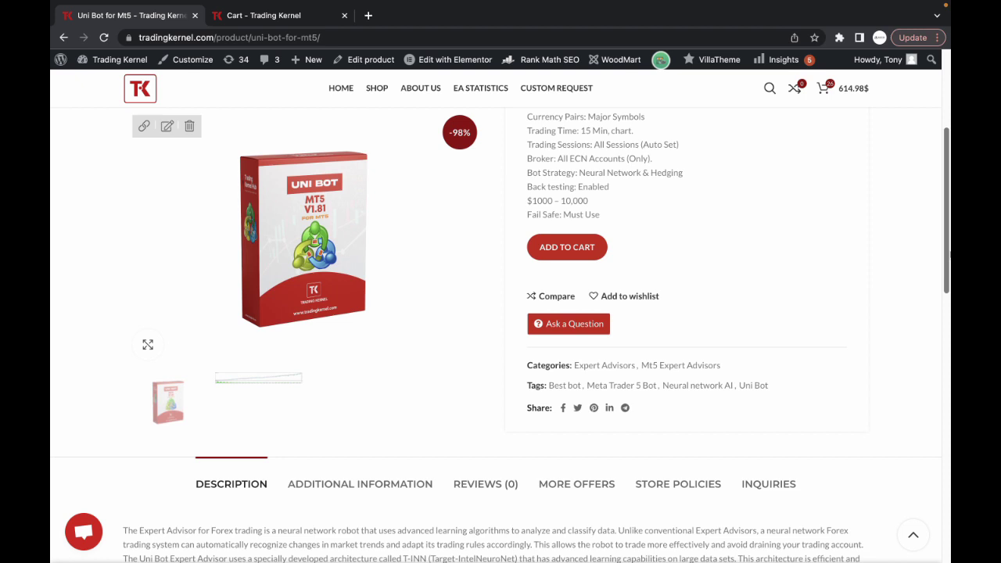
In the shopping cart, enter coupon code NEWYEAR and apply it.
click(228, 16)
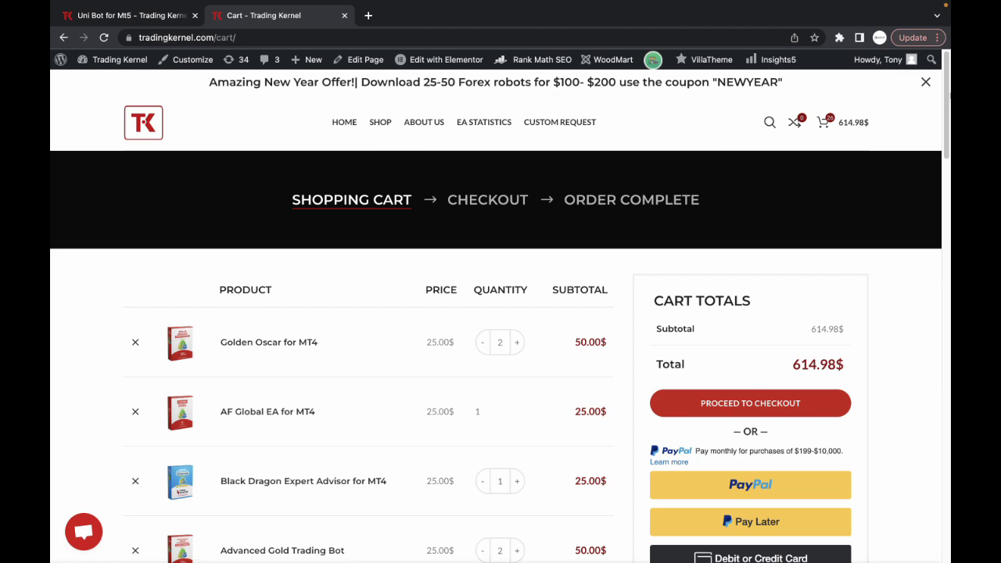
scroll(501, 329, down, 5)
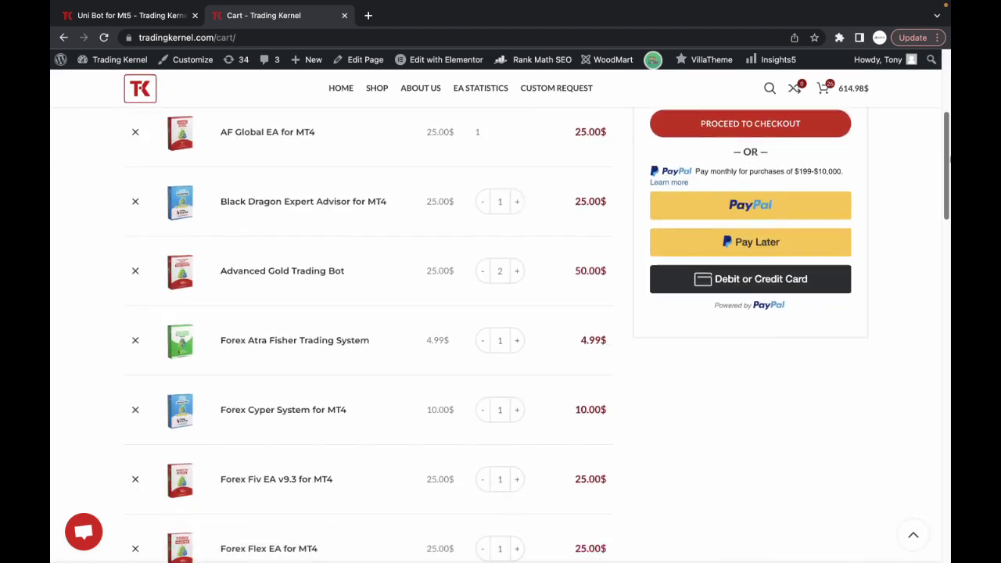
drag(949, 160, 946, 104)
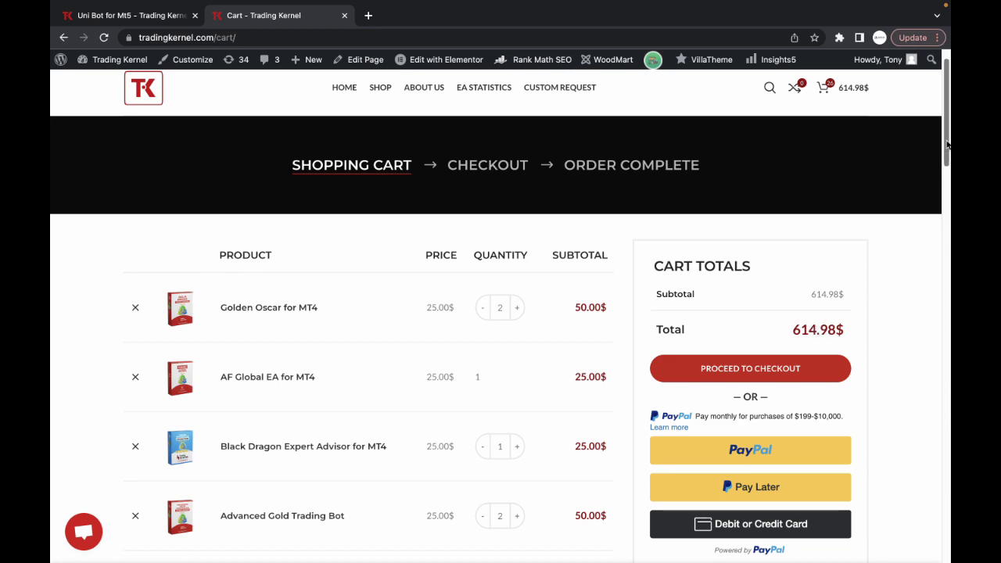
drag(947, 149, 940, 377)
scroll(940, 378, down, 7)
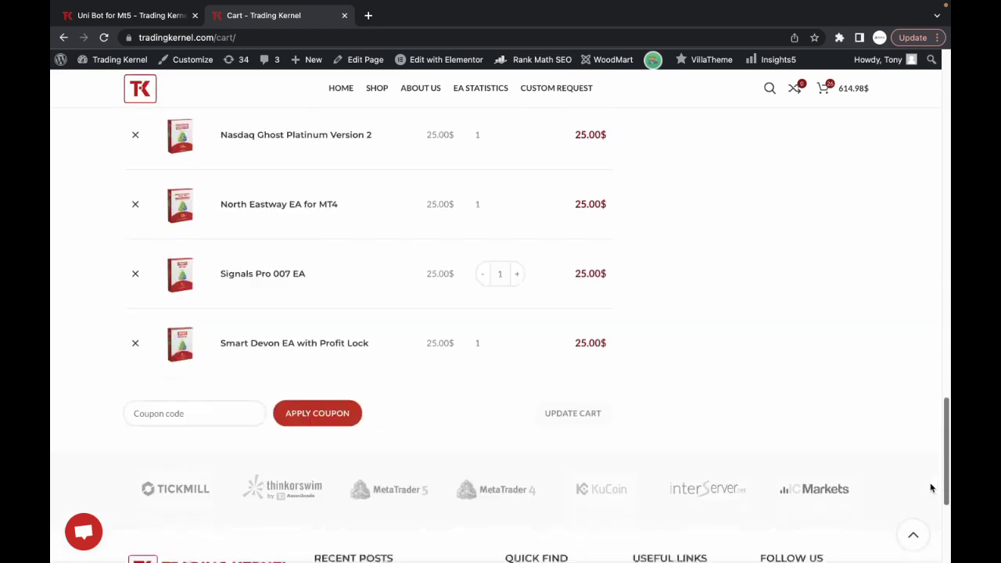
click(198, 327)
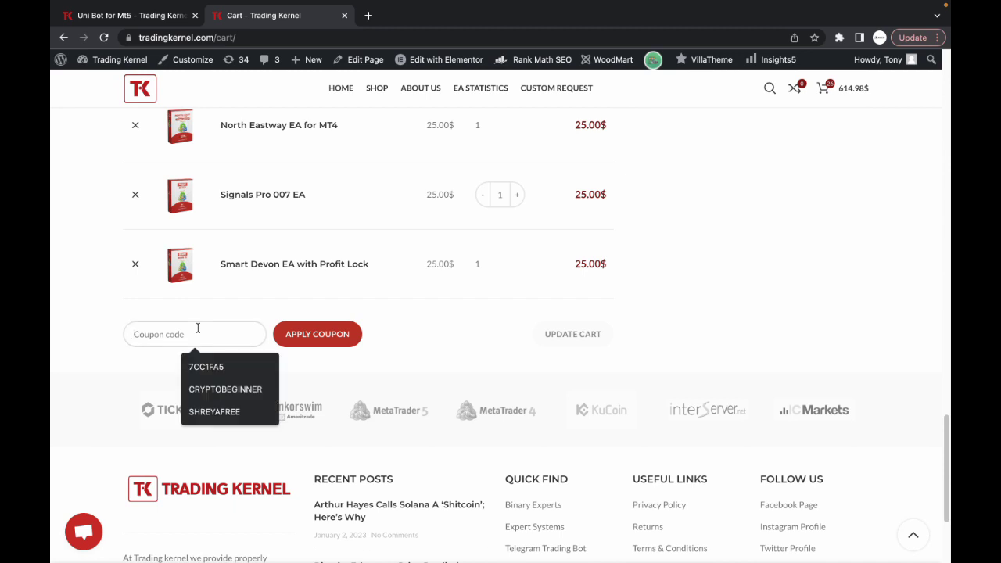
text(NE)
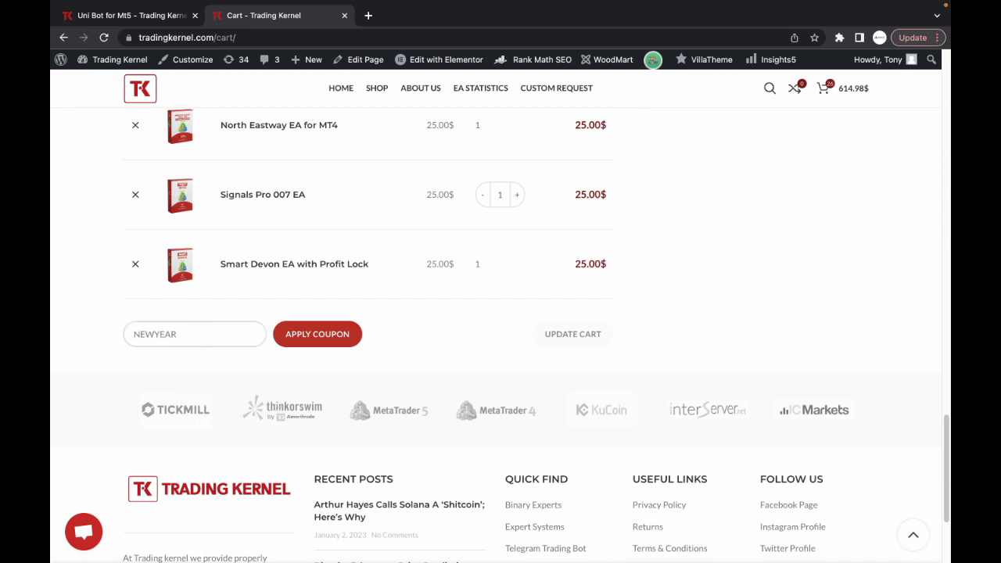
text(WYEAR)
click(304, 343)
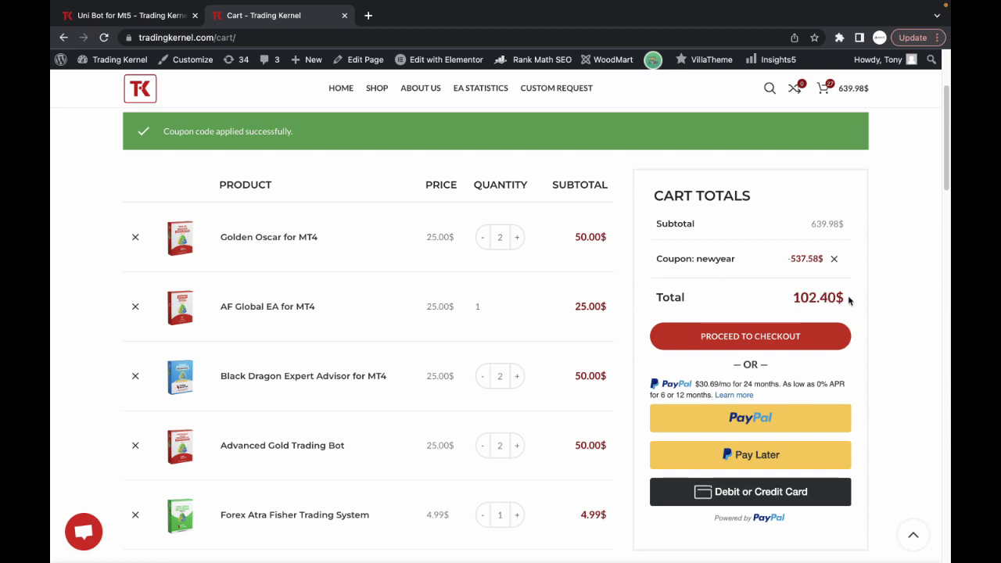
Highlight the discounted 102.40$ total after the 537.58$ newyear coupon in Cart Totals.
drag(849, 301, 791, 297)
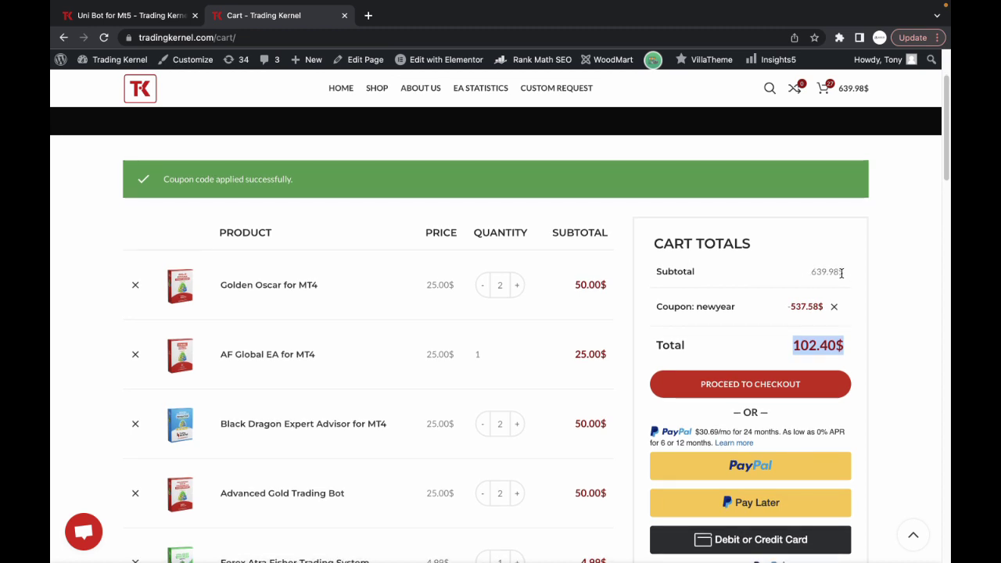
scroll(858, 279, down, 1)
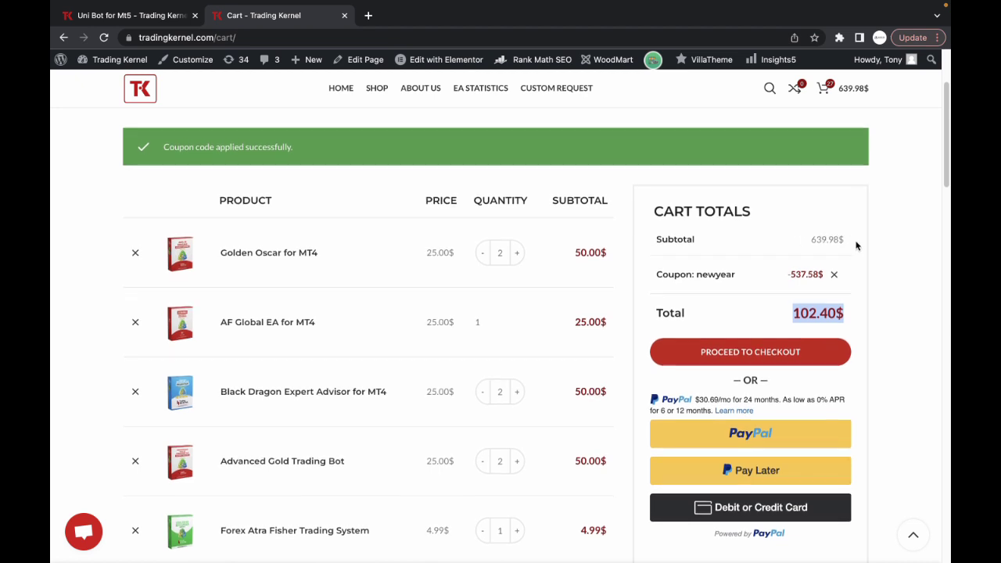
scroll(855, 245, down, 1)
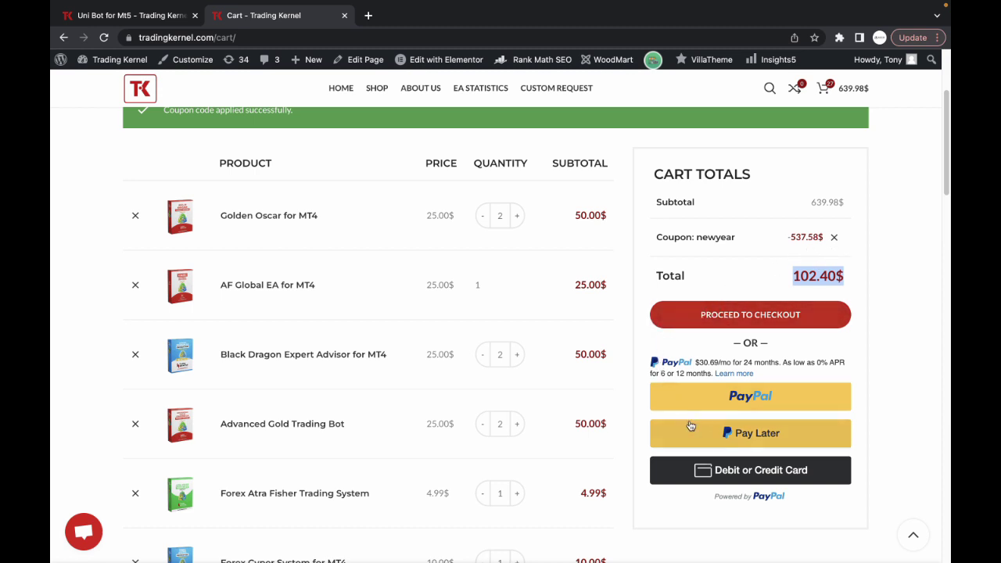
Return to the Uni Bot for Mt5 product page and highlight its spec lines.
click(127, 15)
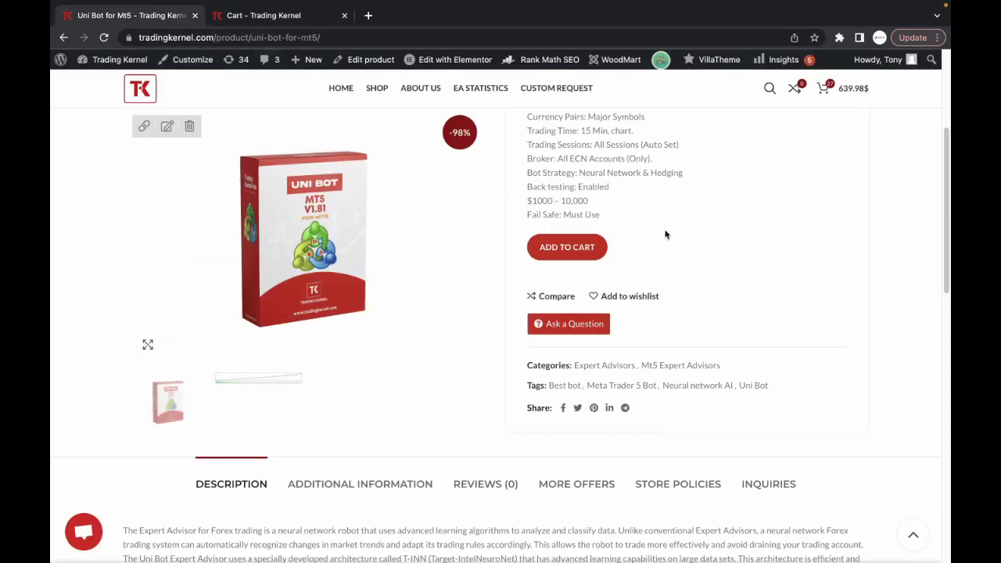
scroll(943, 199, up, 2)
scroll(943, 198, up, 1)
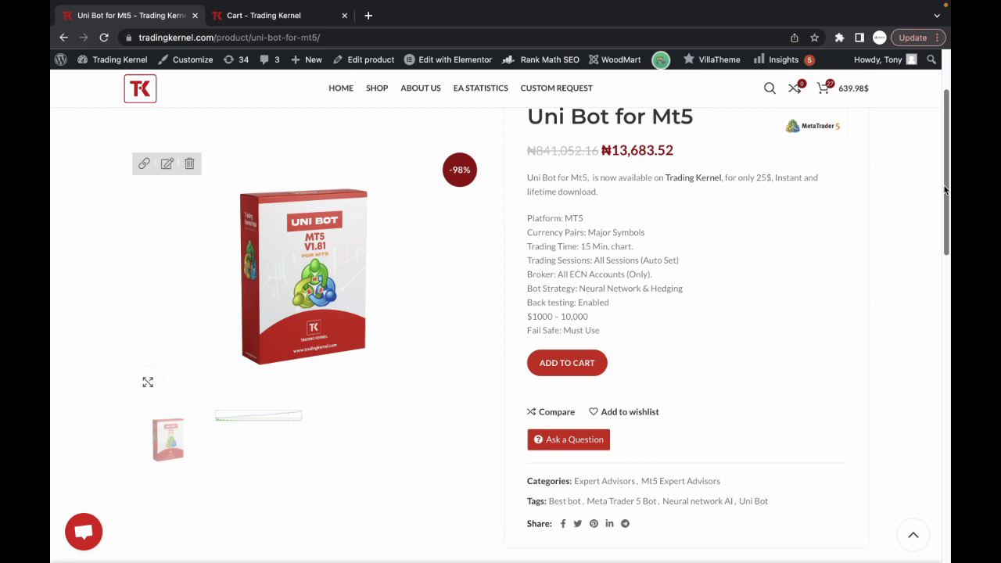
drag(601, 329, 508, 224)
click(794, 283)
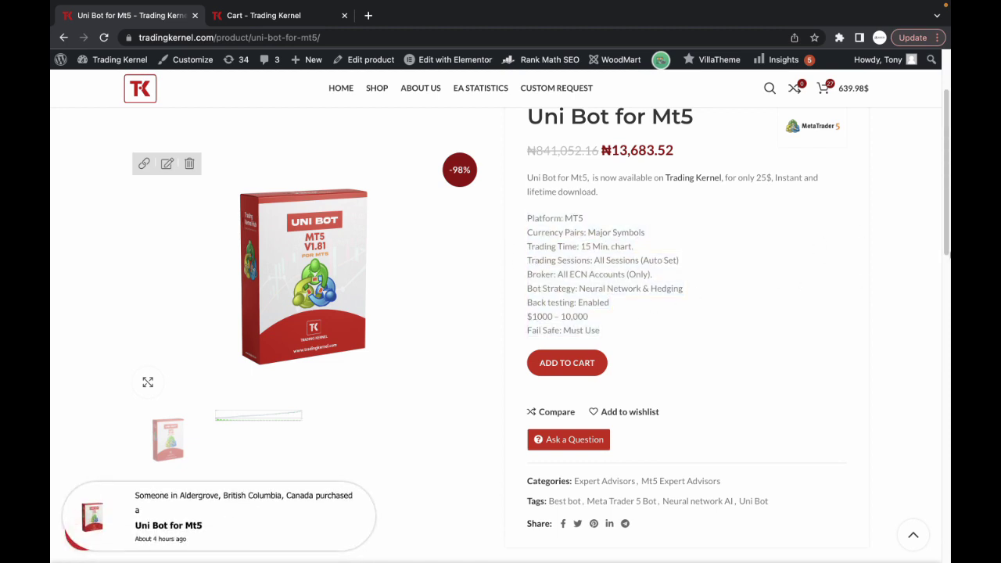
Highlight the product description paragraph, then switch to the remote Windows desktop.
scroll(500, 334, down, 5)
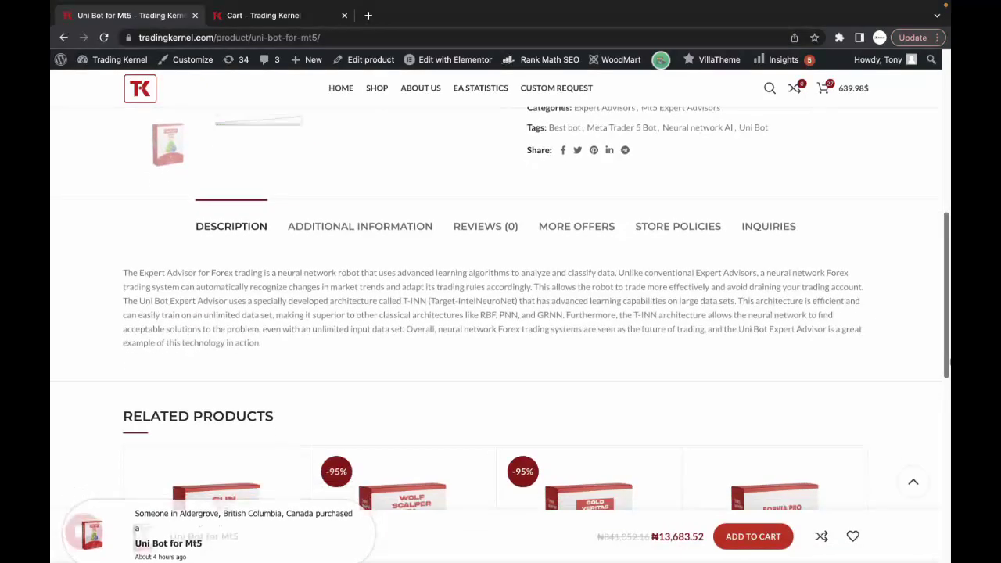
scroll(500, 335, up, 1)
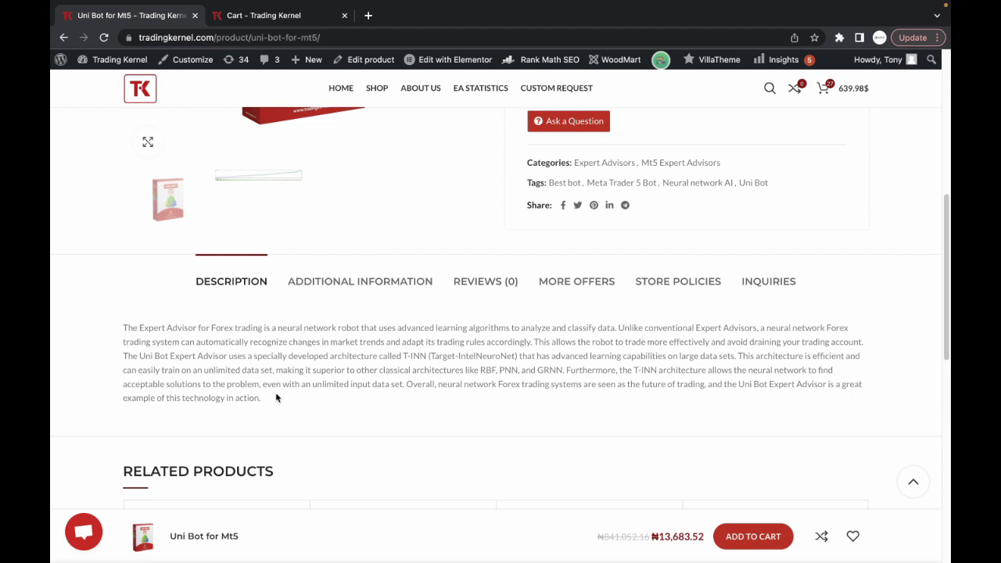
drag(273, 400, 110, 333)
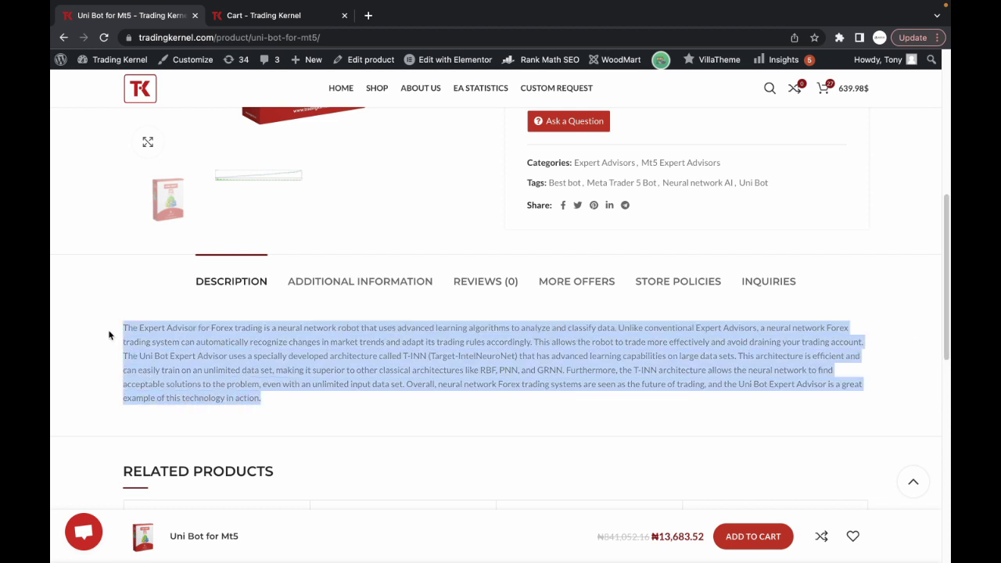
key(ctrl+Right)
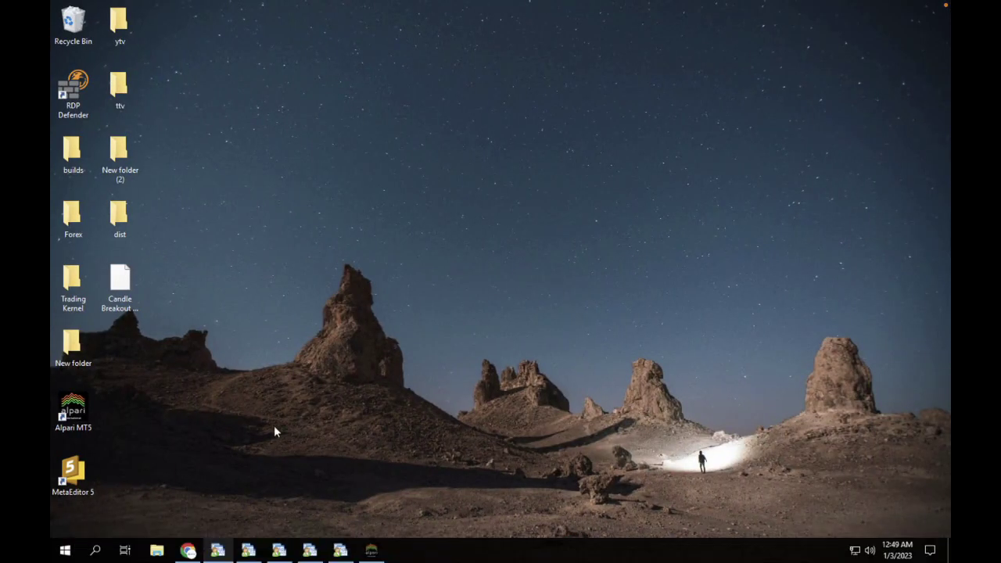
Download the UNI-BOT-MT5 zip from My account > Downloads and bring up the finished download's options.
click(189, 550)
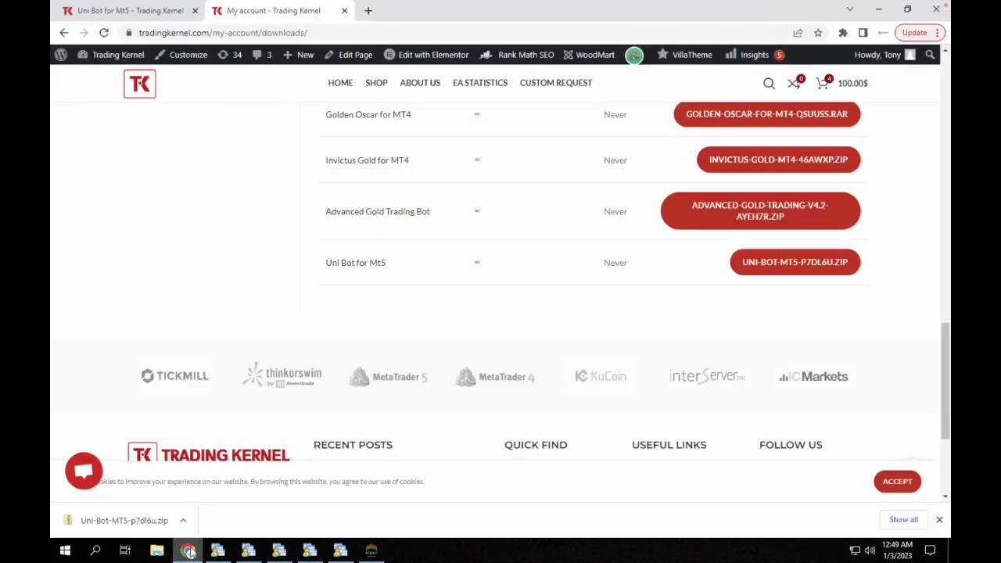
click(878, 9)
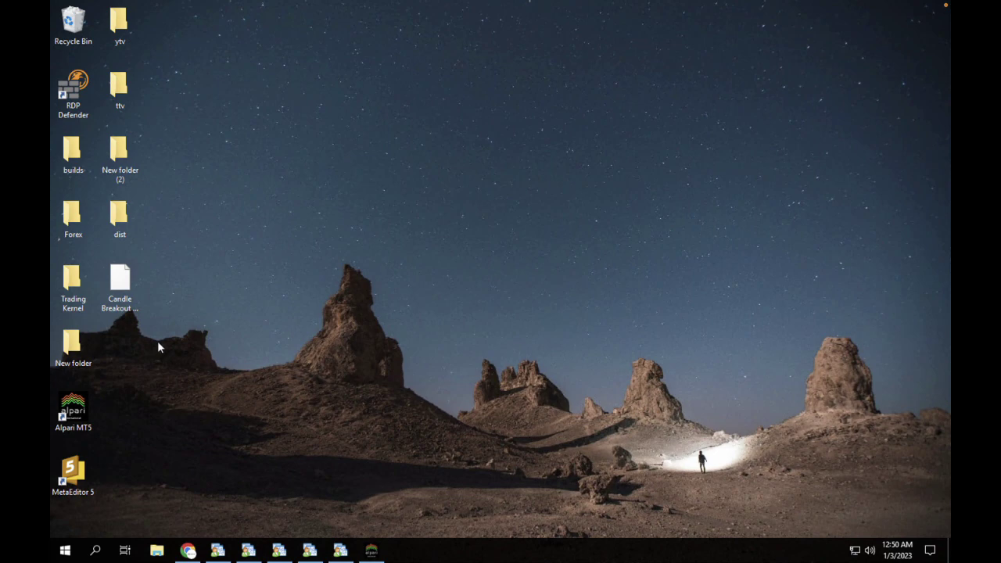
click(187, 550)
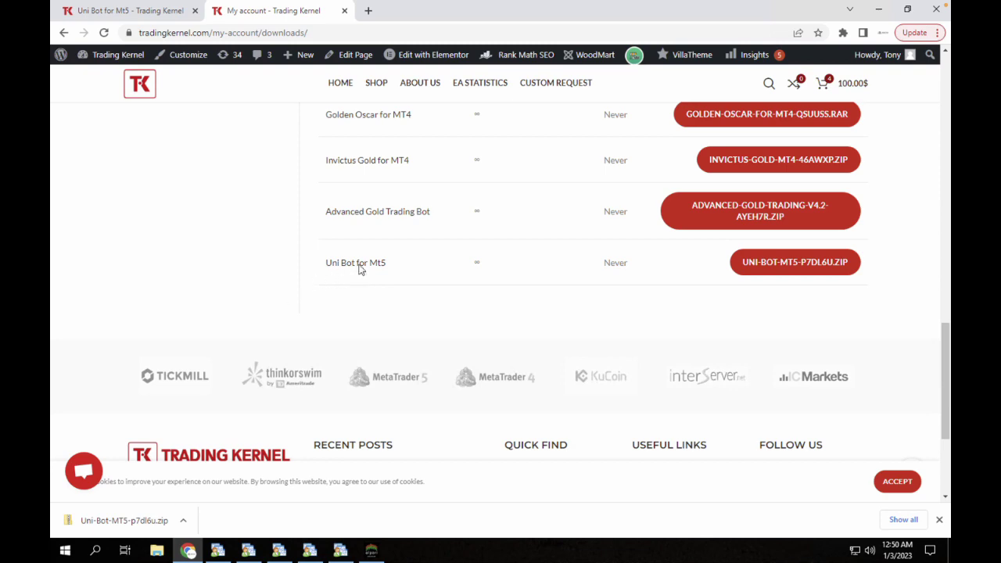
scroll(398, 260, up, 10)
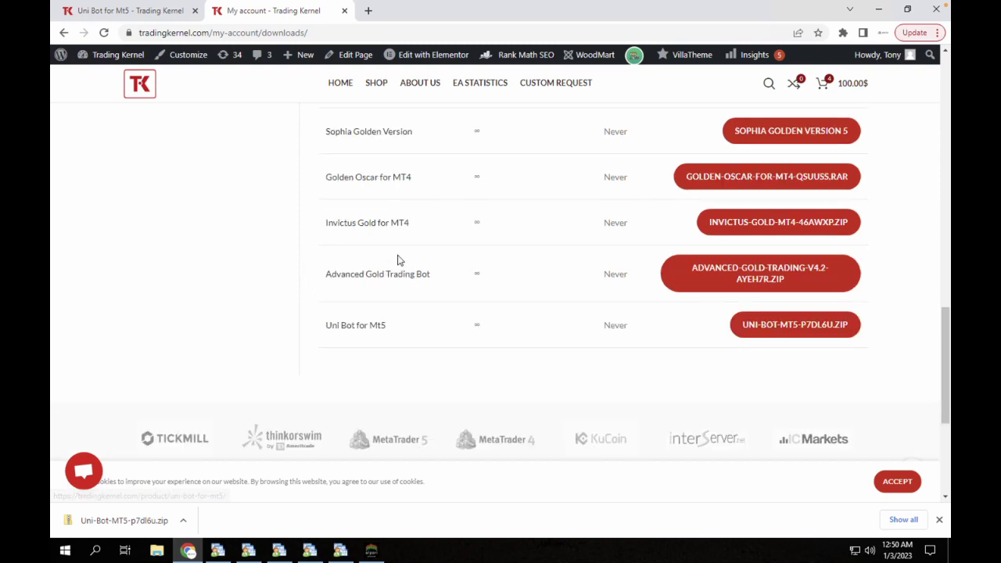
scroll(428, 310, down, 10)
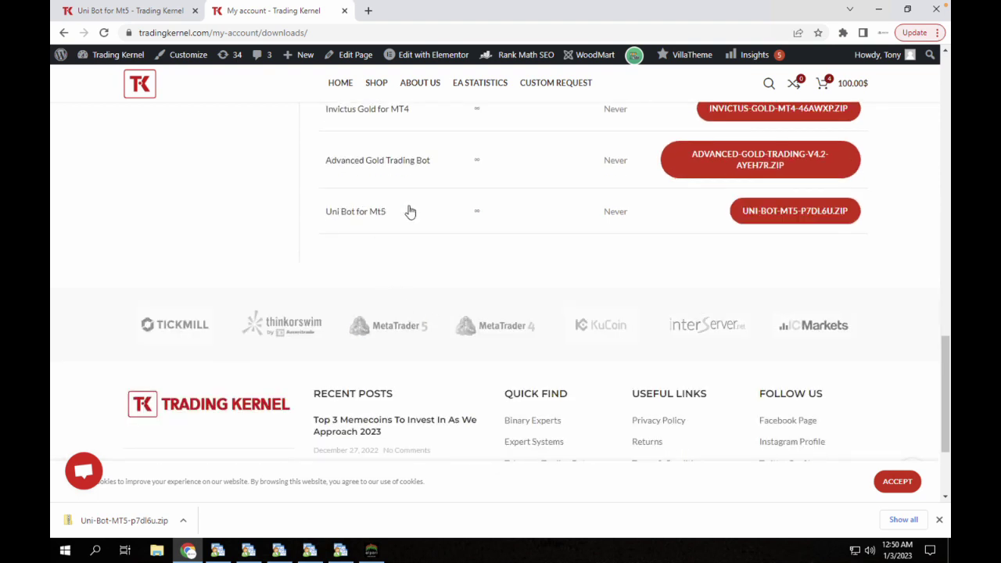
click(809, 212)
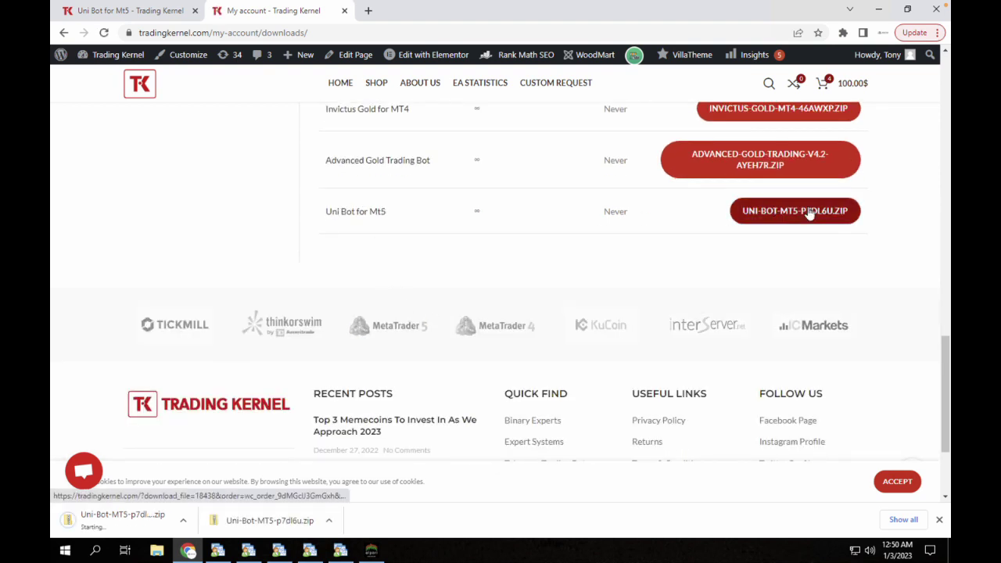
click(182, 520)
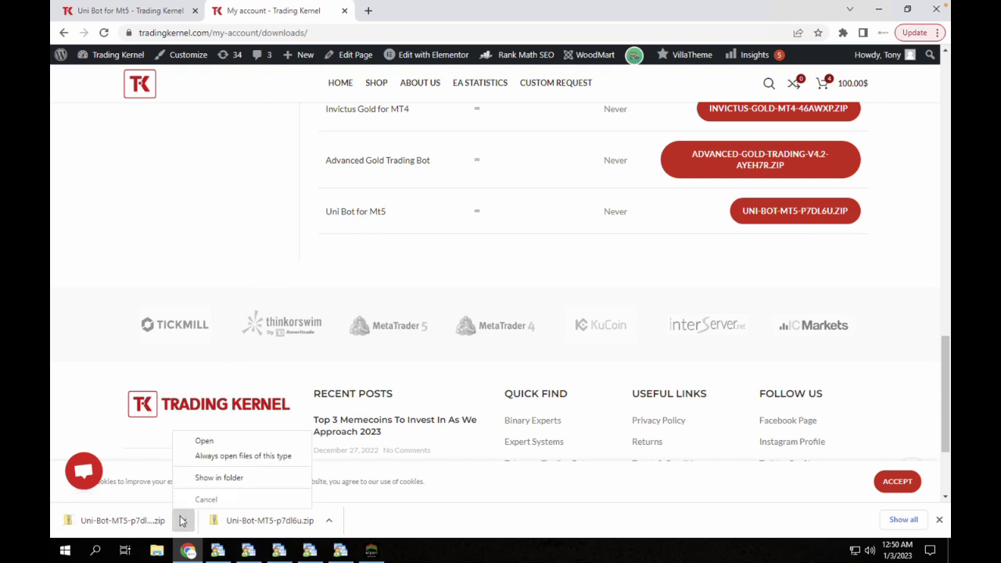
Extract Uni-Bot-MT5-p7dl6u.zip to the default Downloads\Uni-Bot-MT5-p7dl6u (1) folder.
click(209, 477)
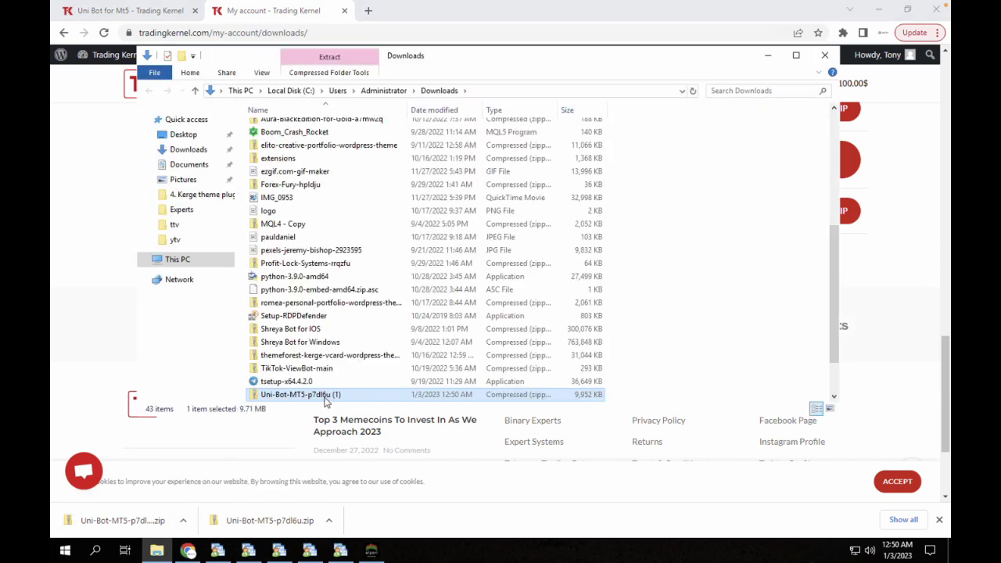
right_click(326, 399)
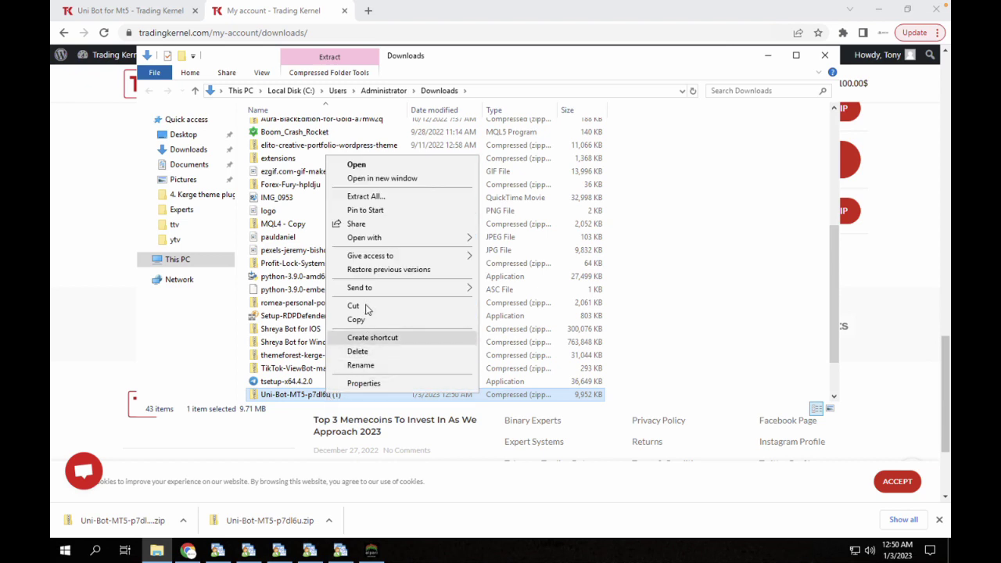
click(364, 196)
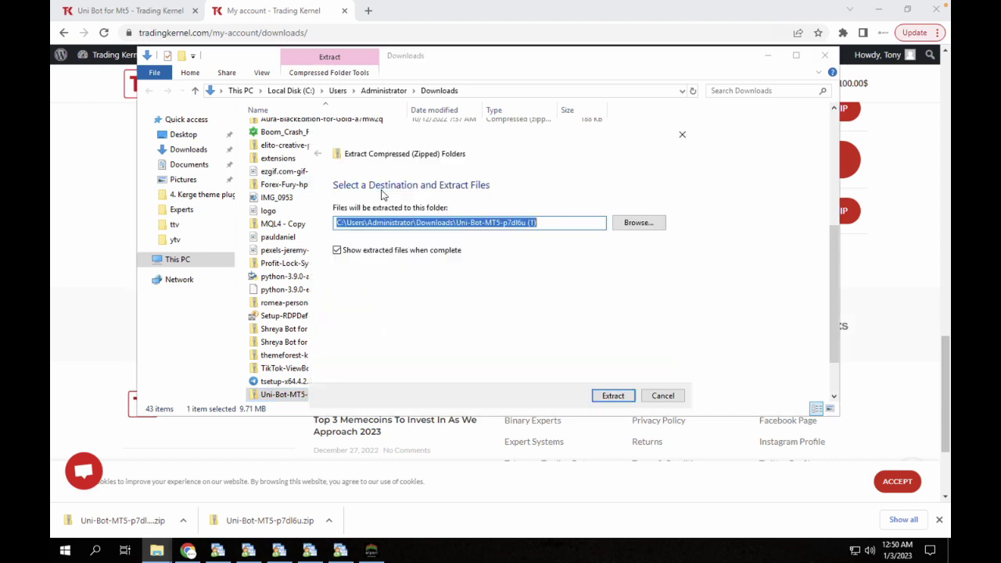
click(610, 397)
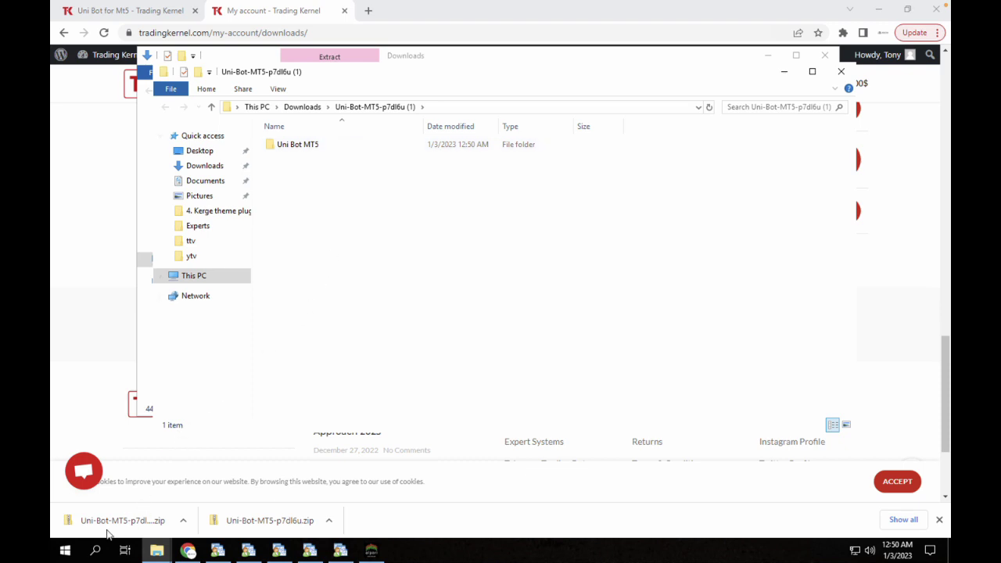
click(94, 550)
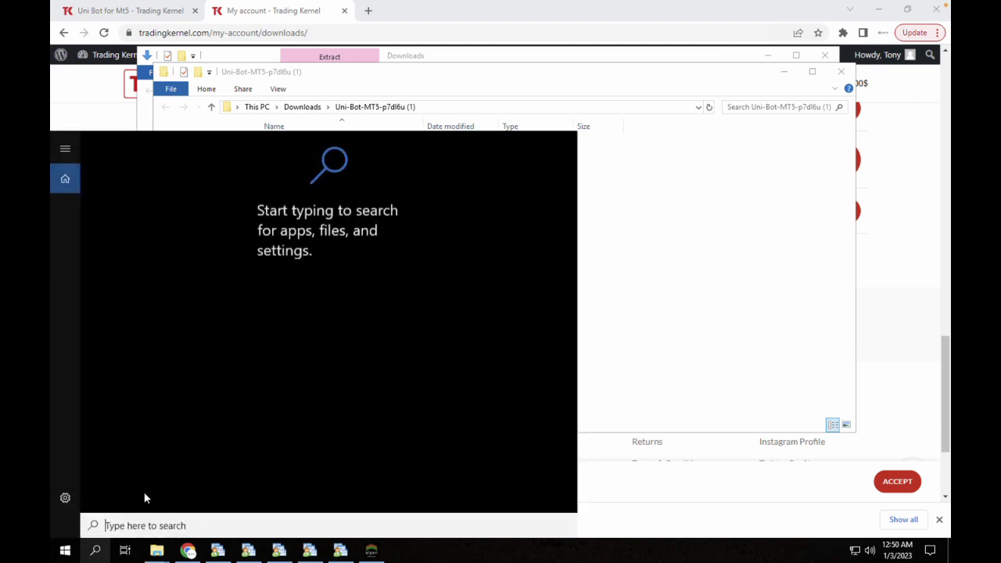
text(real)
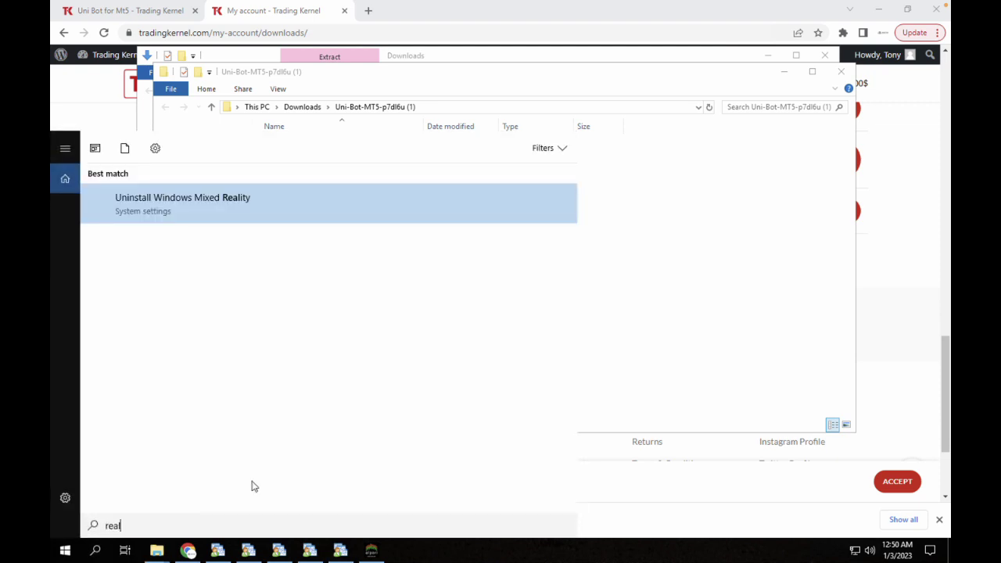
key(BackSpace)
key(BackSpace)
key(BackSpace)
key(BackSpace)
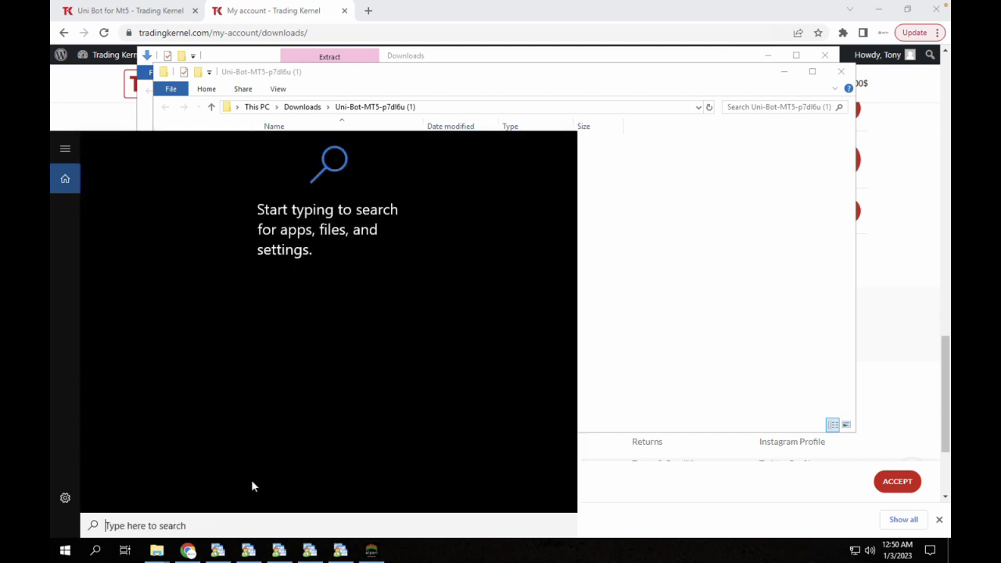
text(windo)
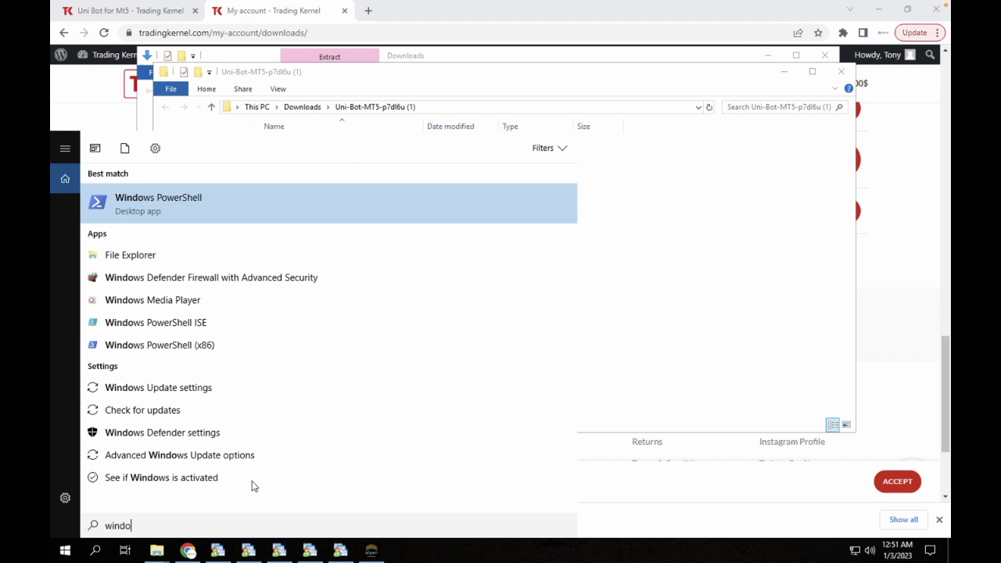
click(173, 436)
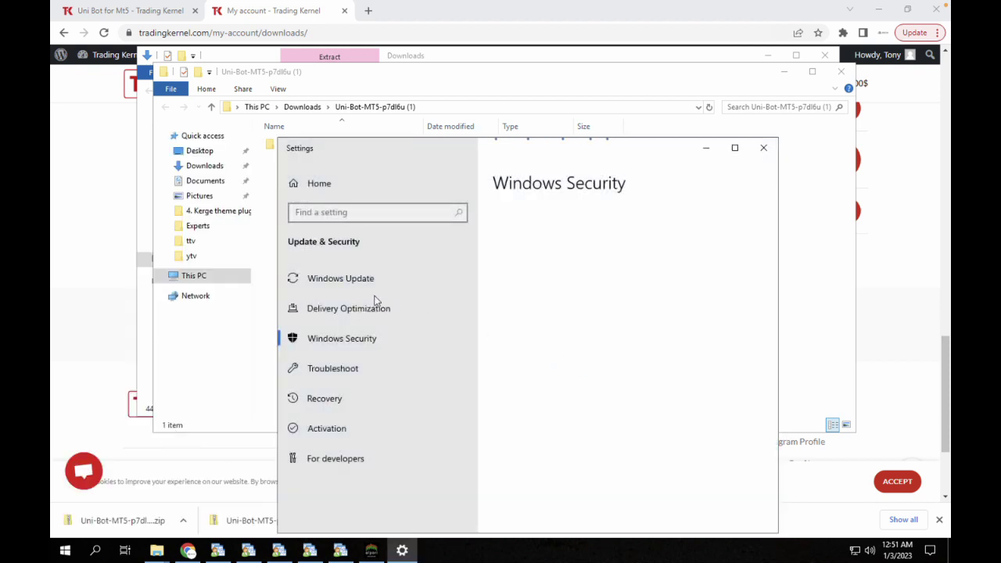
scroll(620, 312, down, 1)
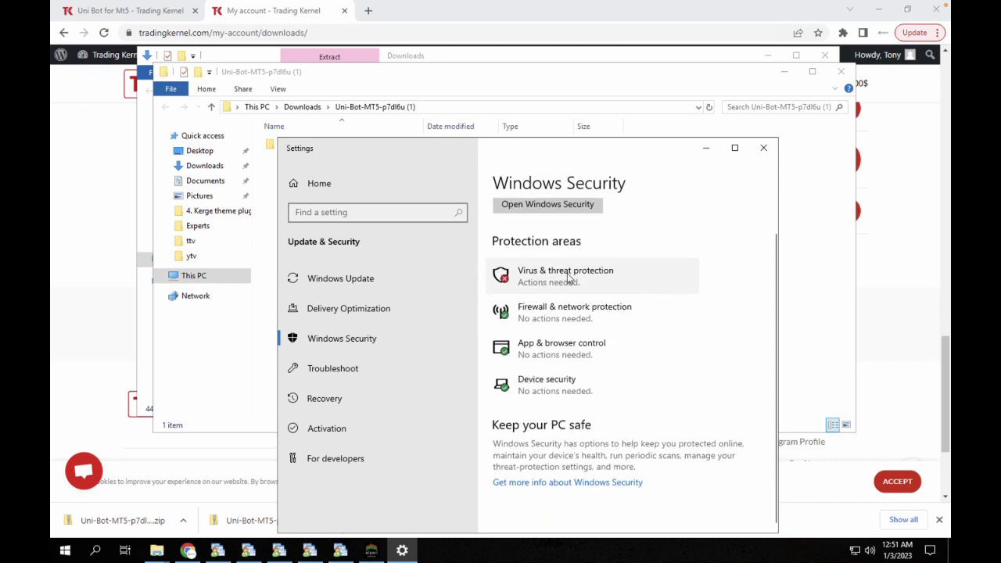
click(549, 205)
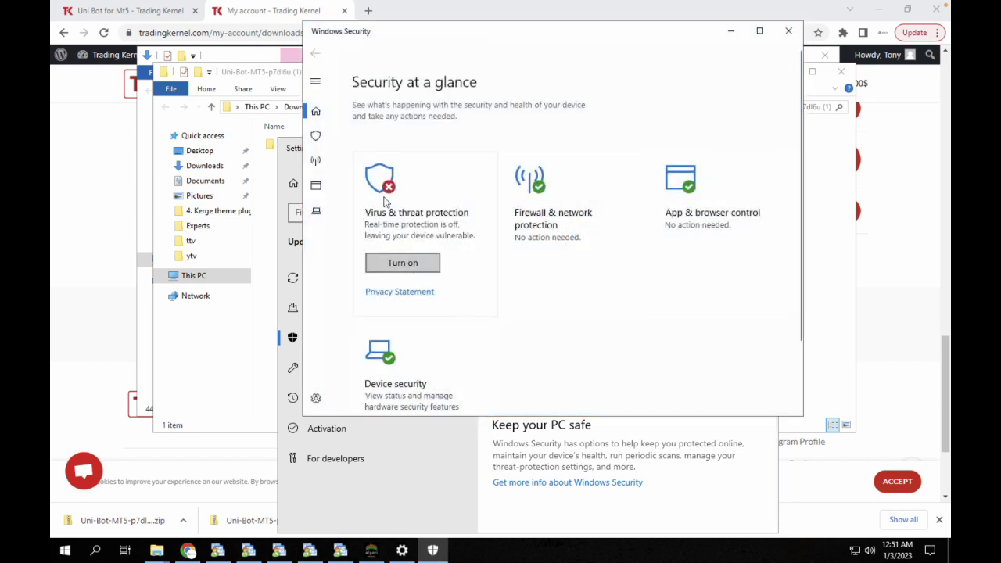
click(402, 265)
click(315, 135)
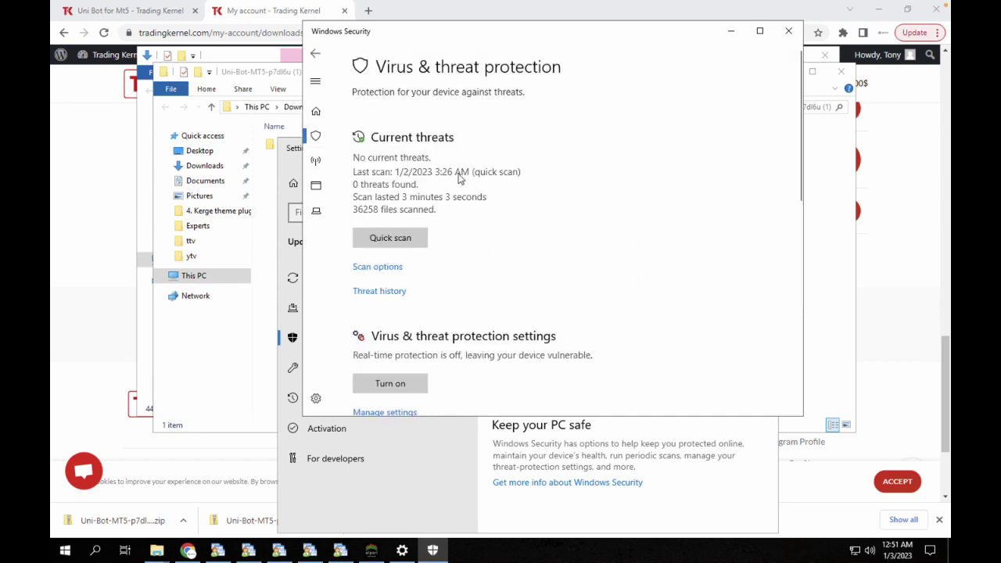
scroll(447, 263, down, 3)
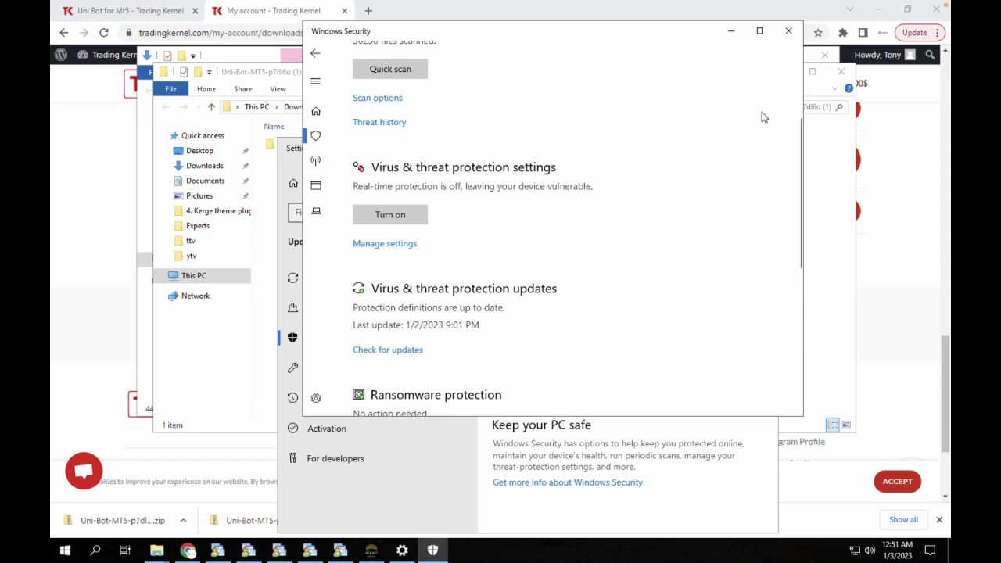
click(788, 30)
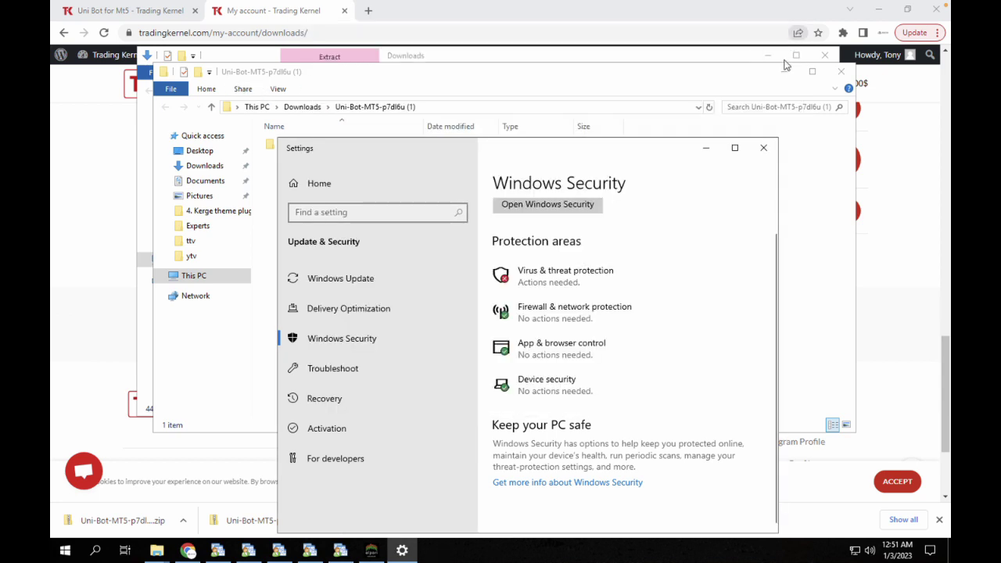
click(763, 148)
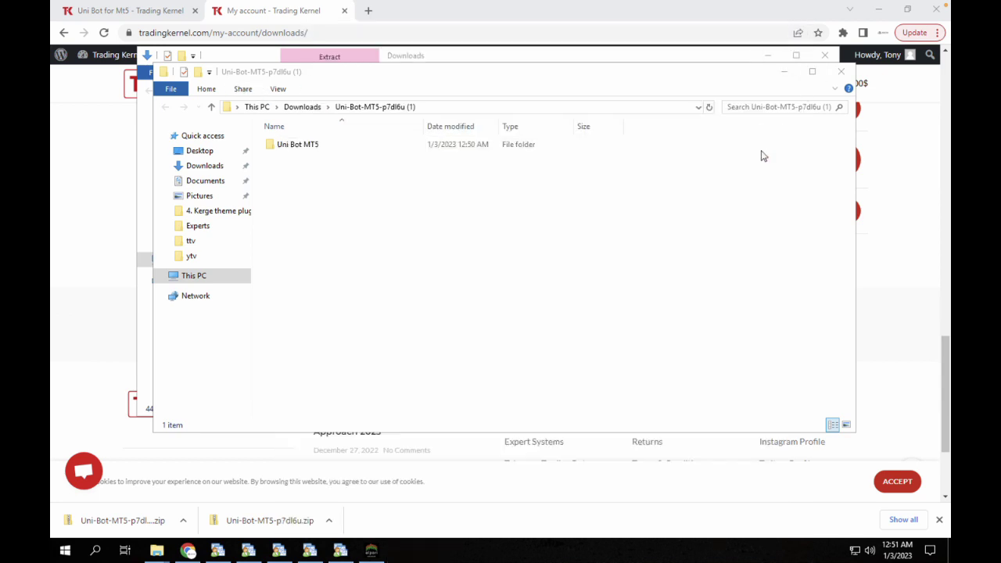
Browse to Uni Bot MT5\Expert\Advisors and copy the 2,083 KB Uni Bot program.
double_click(326, 153)
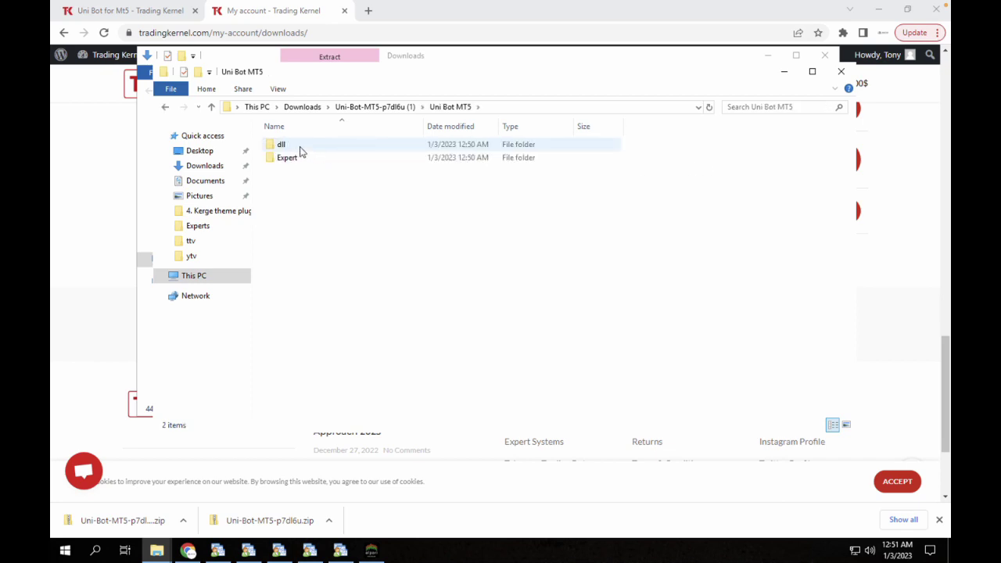
double_click(301, 151)
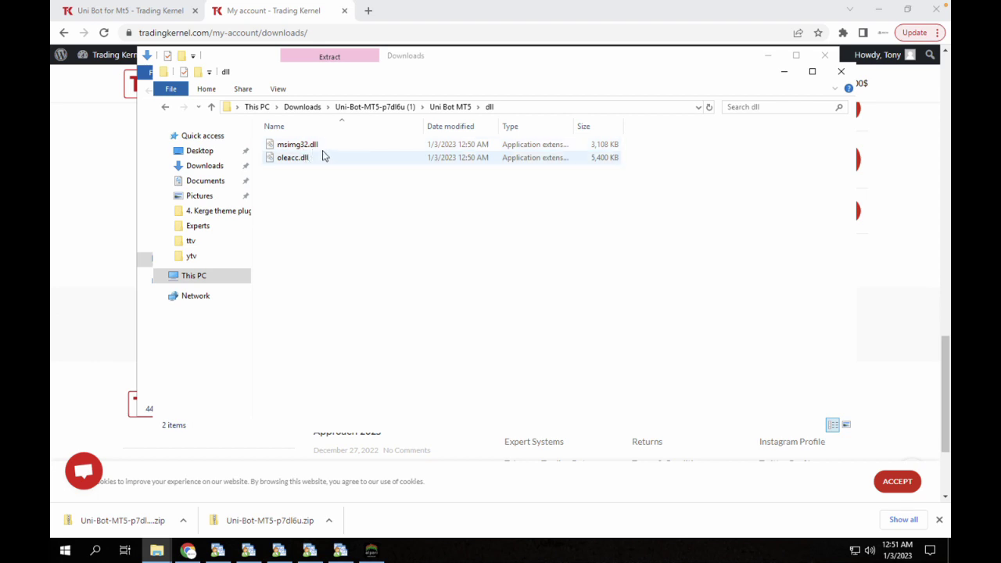
click(452, 107)
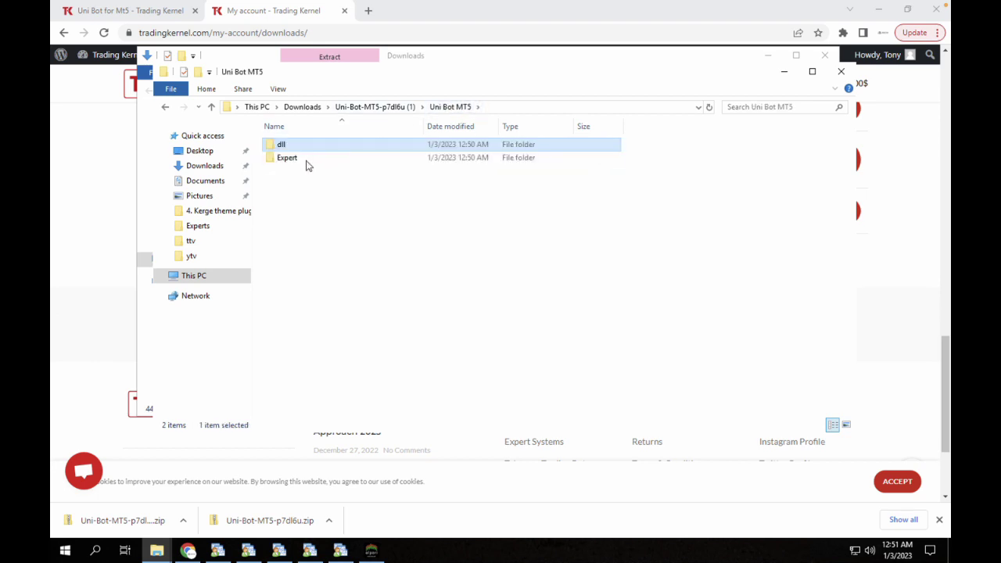
double_click(307, 160)
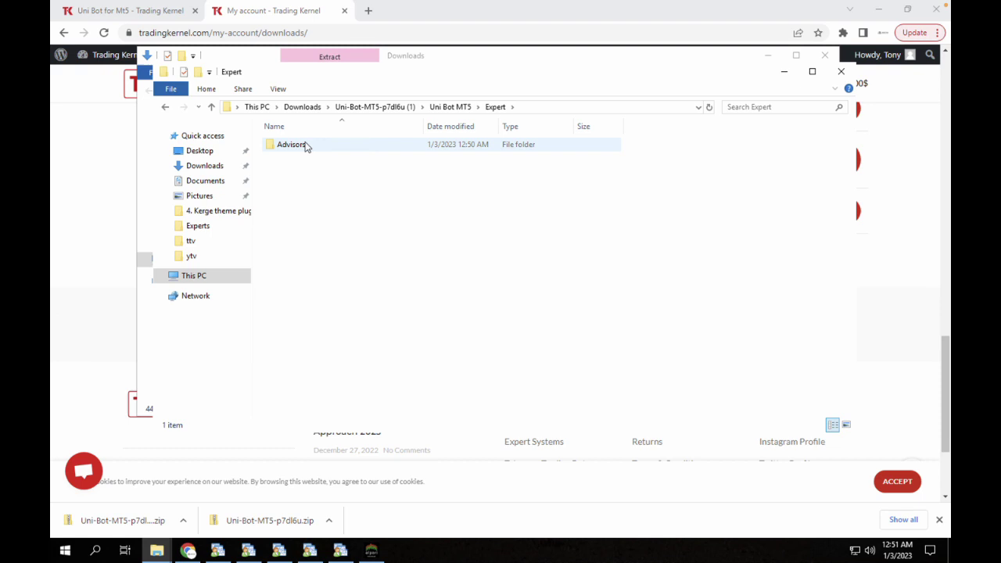
double_click(291, 144)
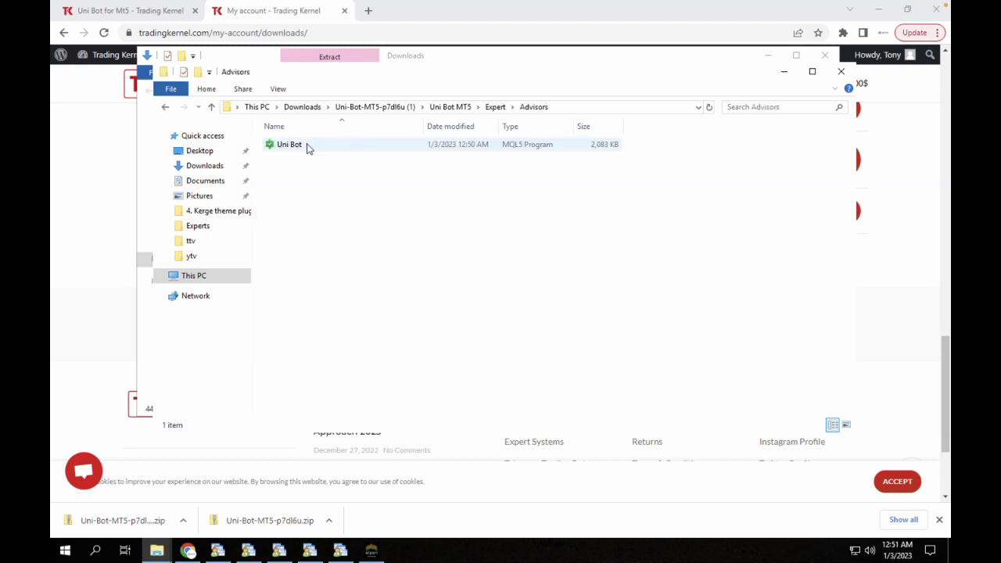
click(307, 148)
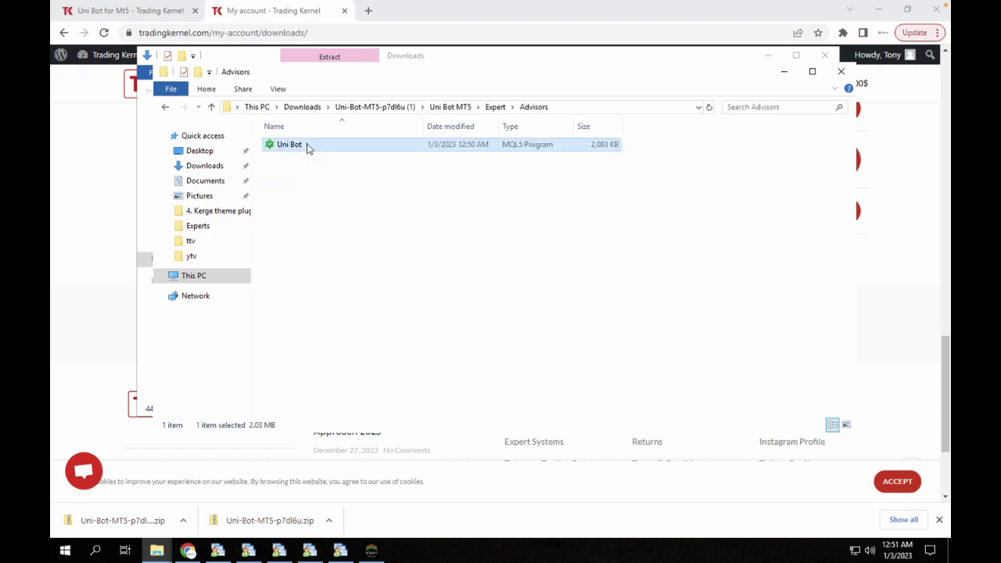
right_click(306, 146)
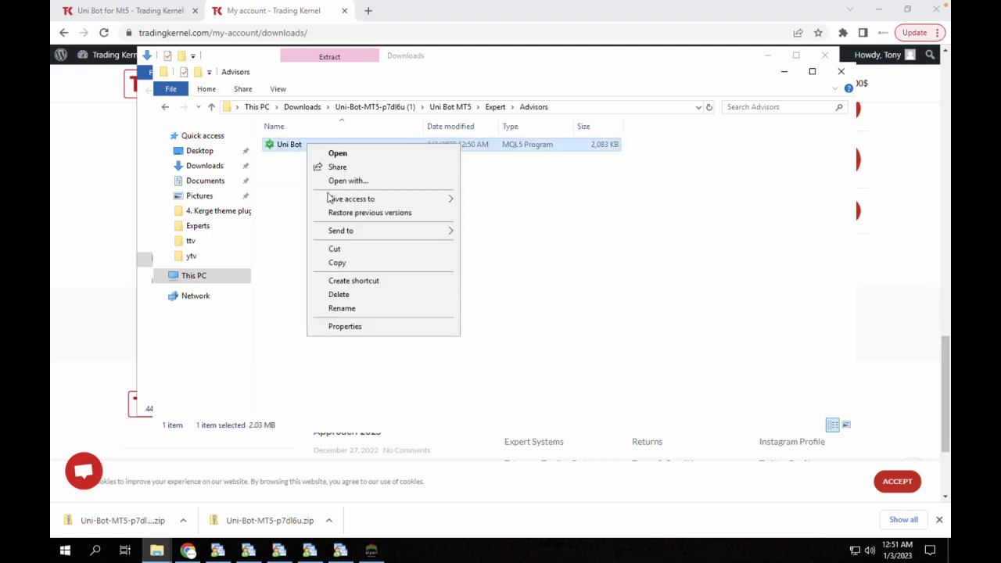
click(337, 263)
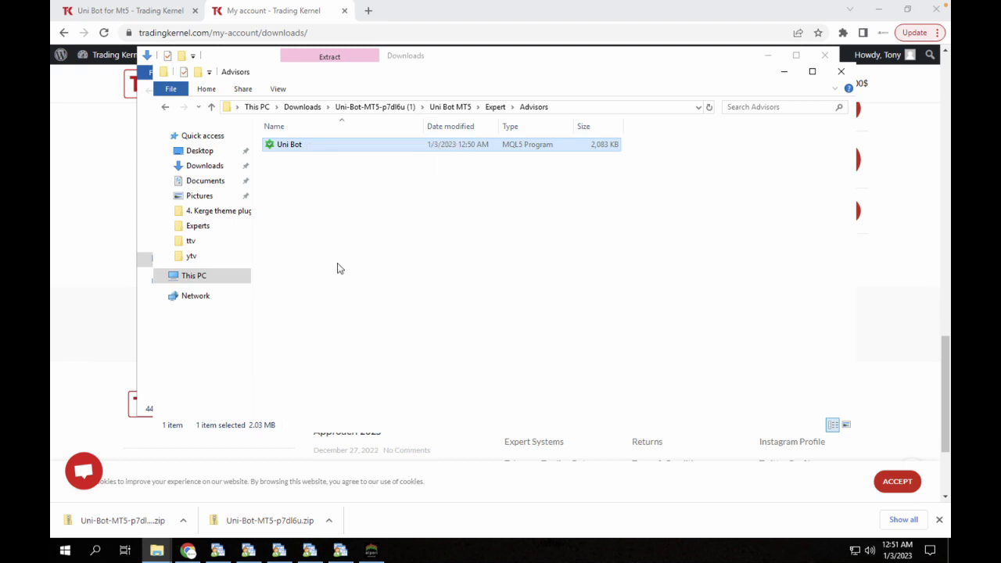
Open MetaTrader 5's data folder and navigate to MQL5\Experts\Advisors.
click(372, 550)
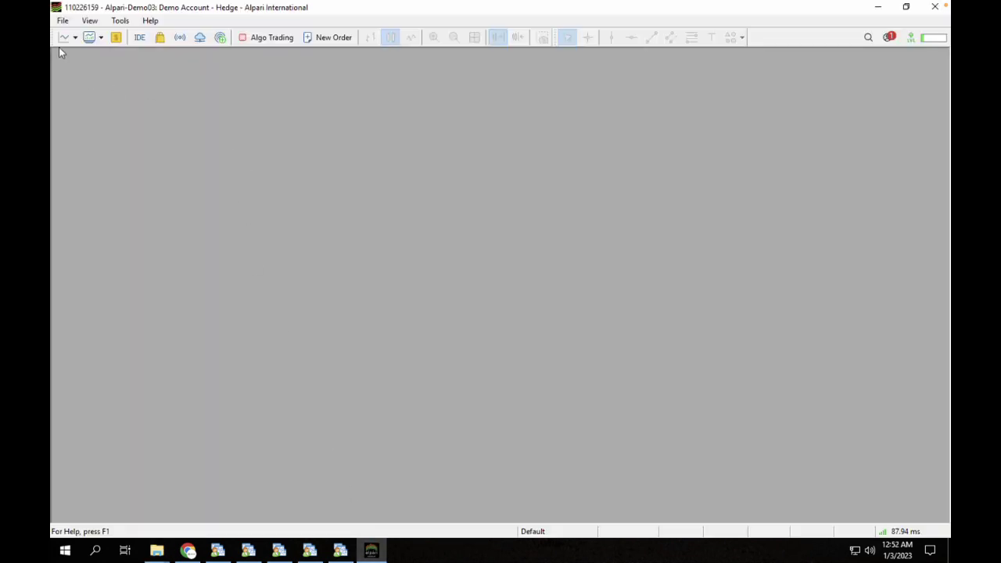
click(62, 21)
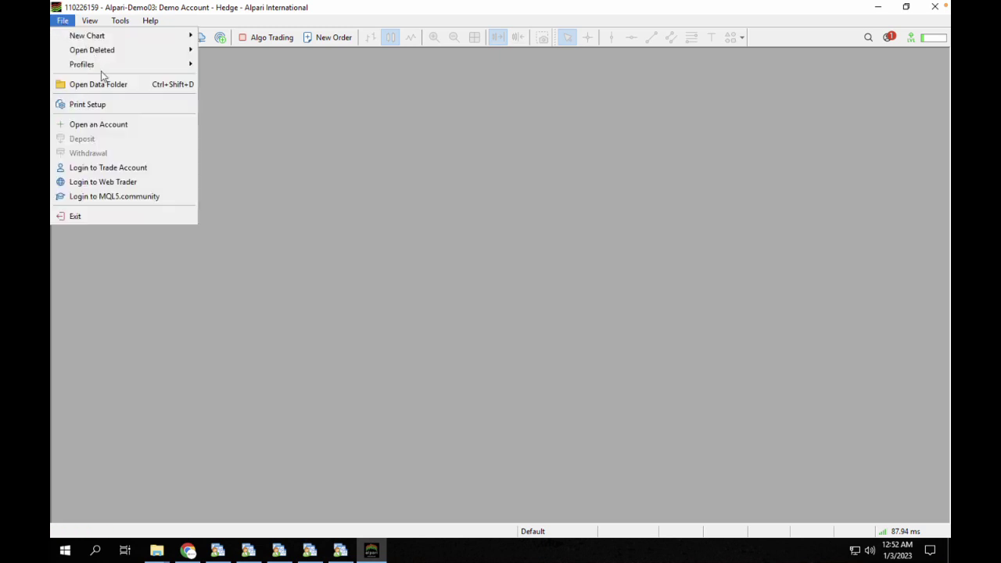
click(111, 87)
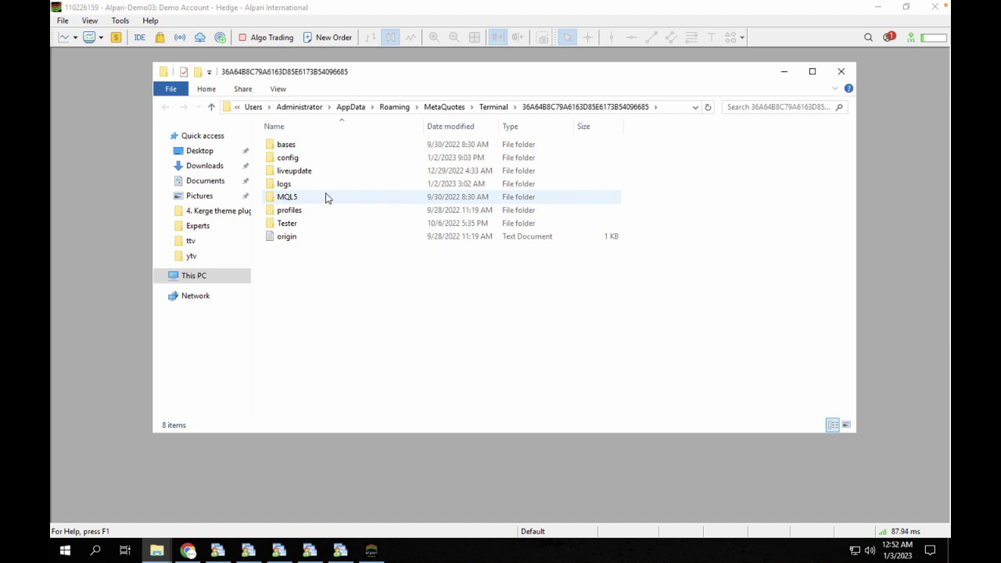
double_click(326, 198)
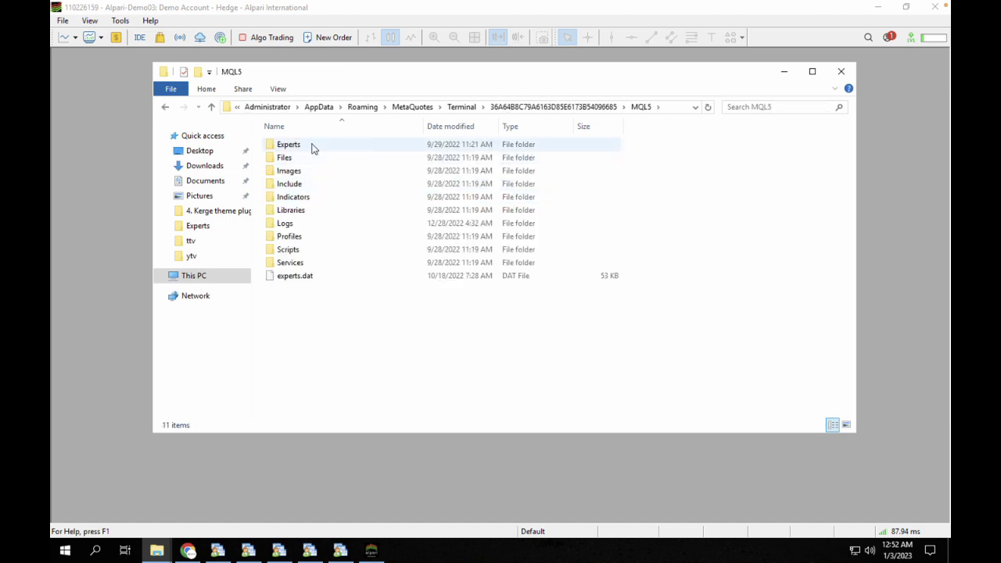
click(311, 148)
double_click(312, 148)
double_click(312, 148)
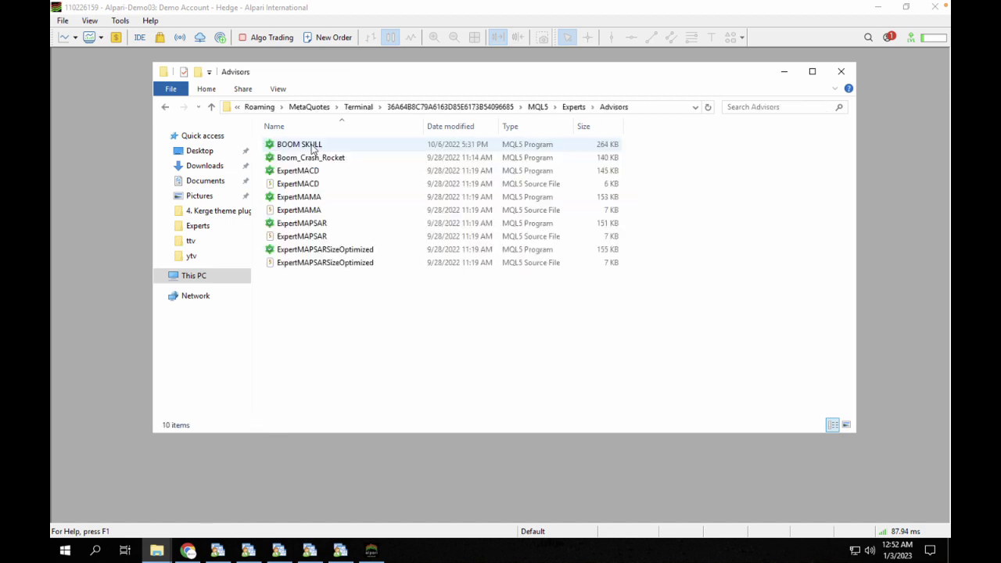
Paste the Uni Bot program into Advisors and close that folder window.
right_click(312, 303)
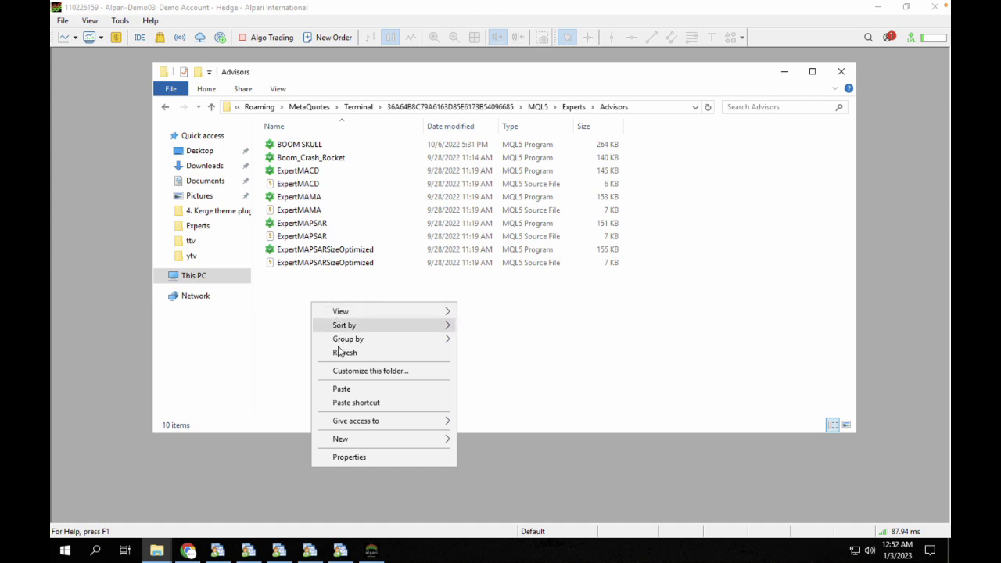
click(337, 389)
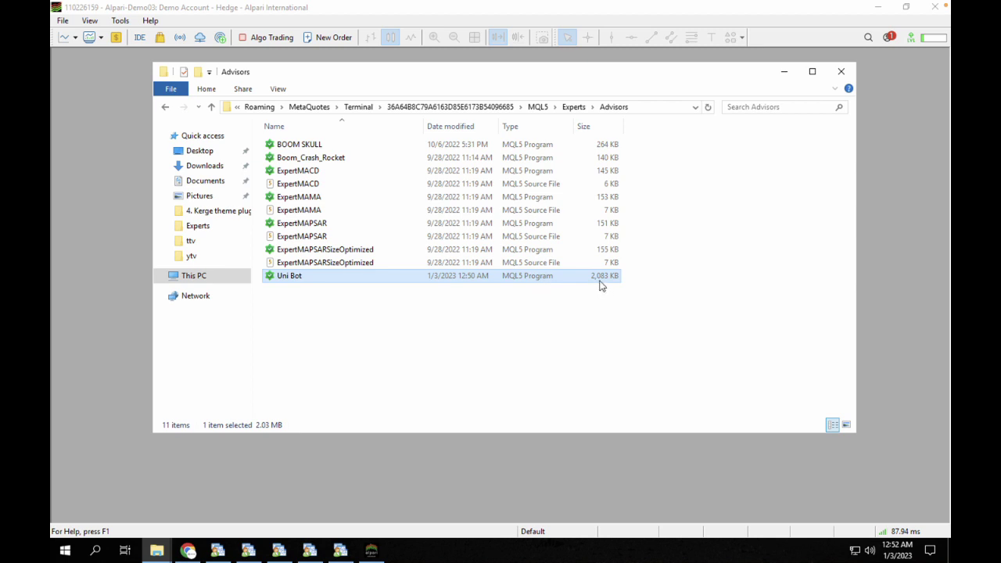
click(840, 72)
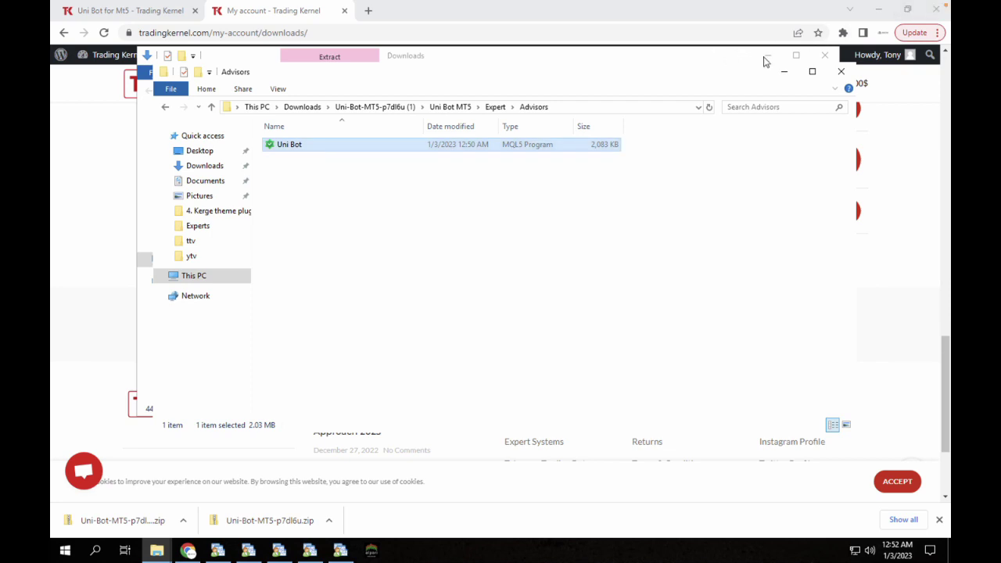
Close the old Advisors and Downloads windows, hide Chrome, and open a new File Explorer at Downloads.
click(838, 72)
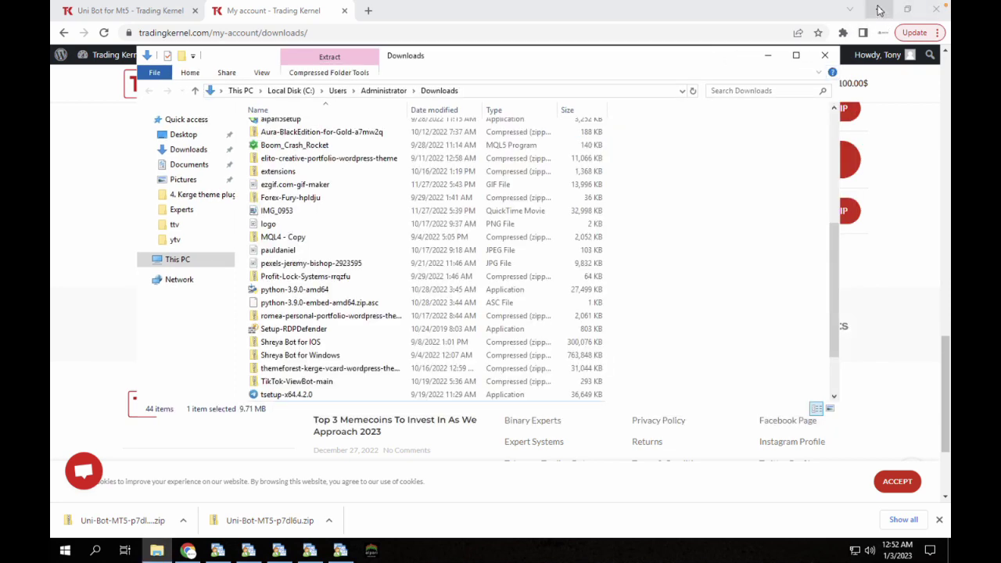
click(877, 9)
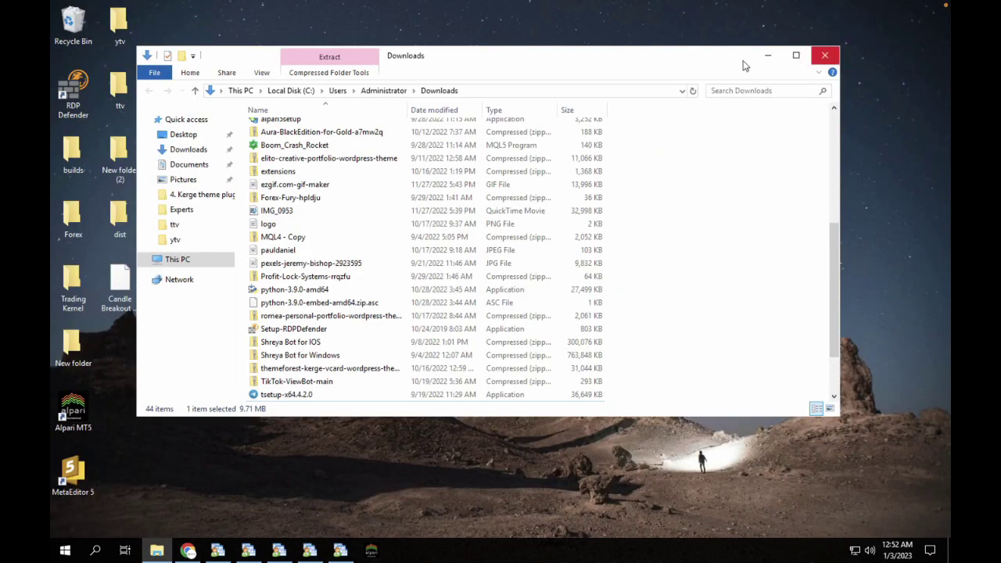
click(824, 55)
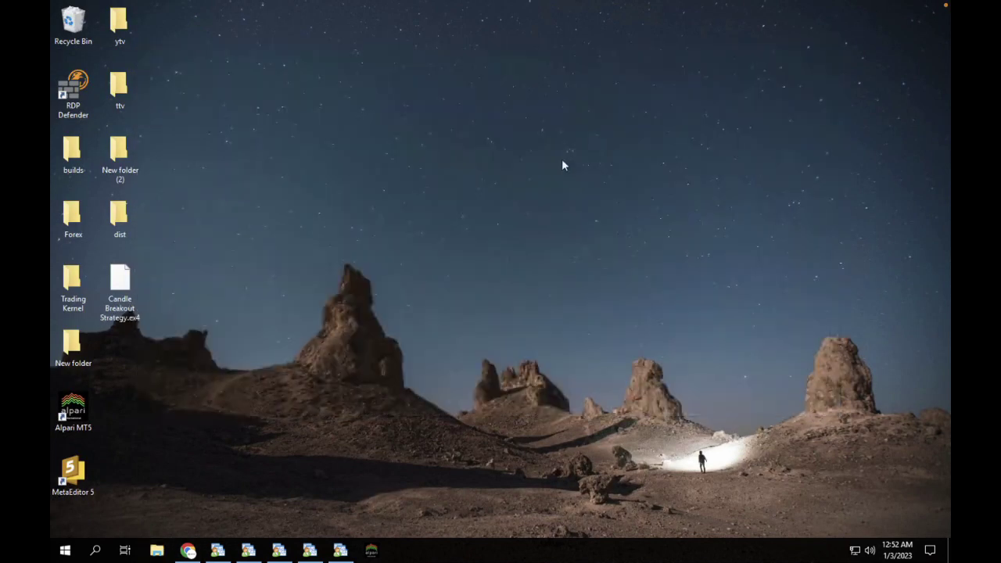
click(155, 552)
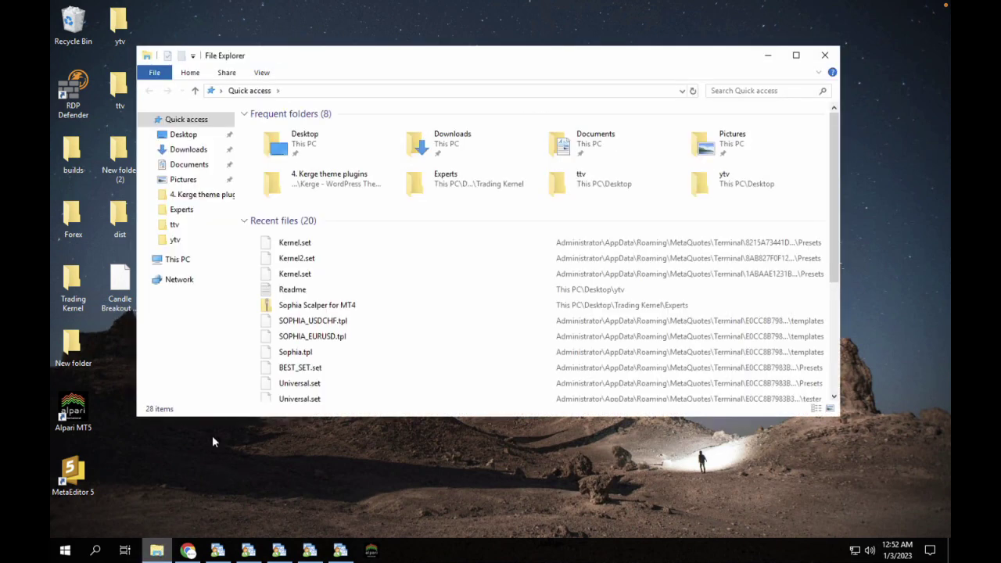
click(187, 154)
scroll(600, 262, down, 5)
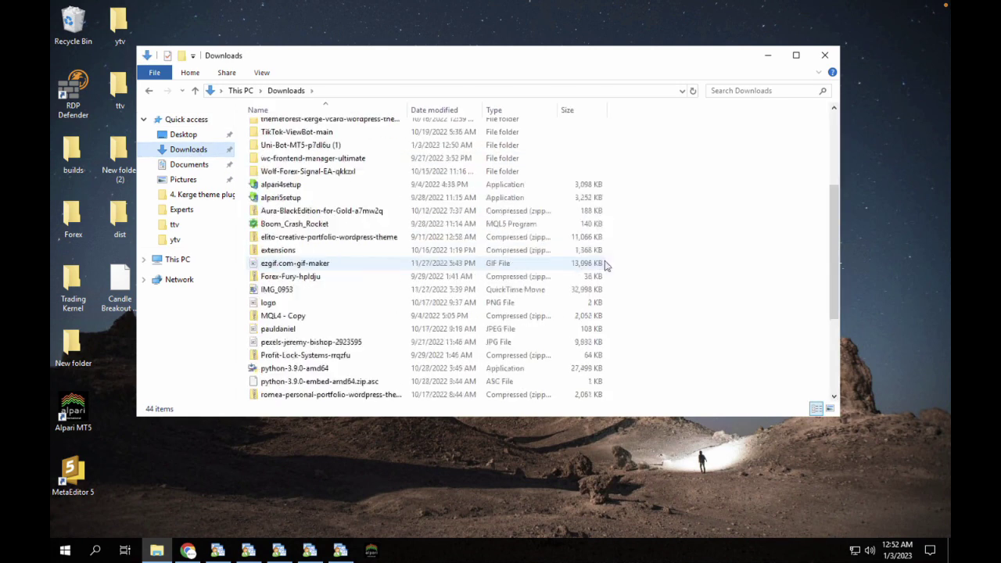
scroll(660, 280, down, 3)
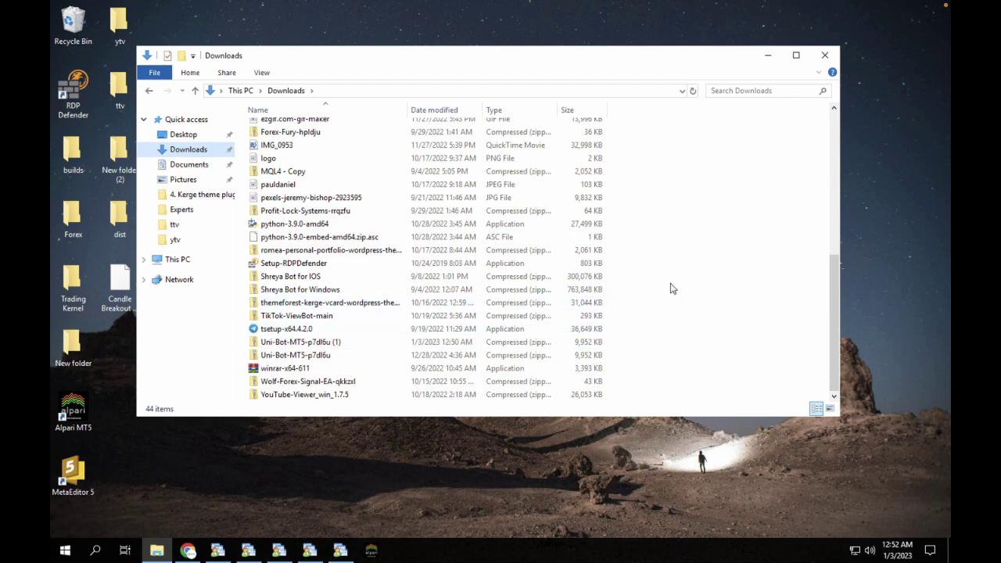
scroll(670, 289, up, 8)
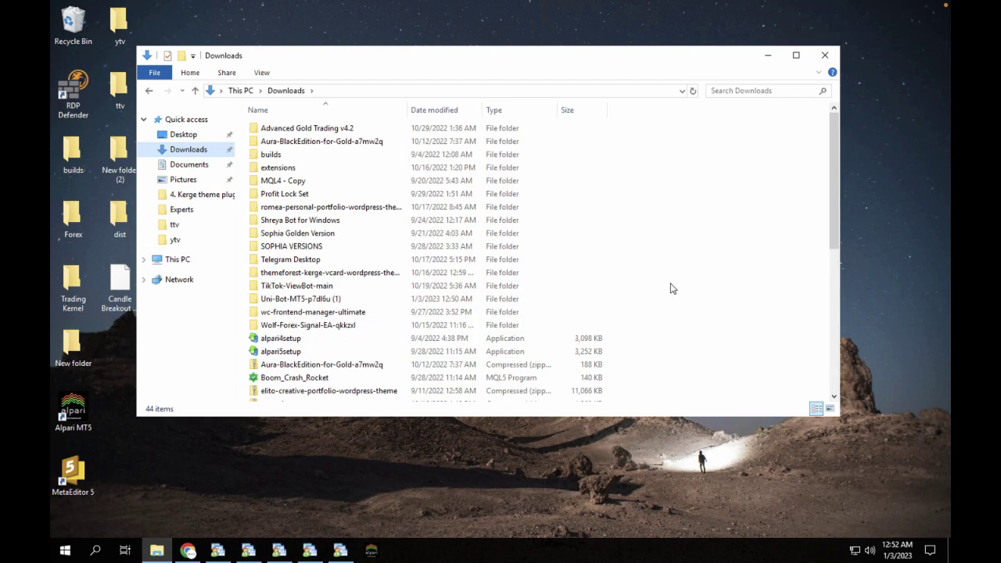
Open the extracted Uni-Bot-MT5-p7dl6u (1)\Uni Bot MT5\dll folder.
double_click(321, 301)
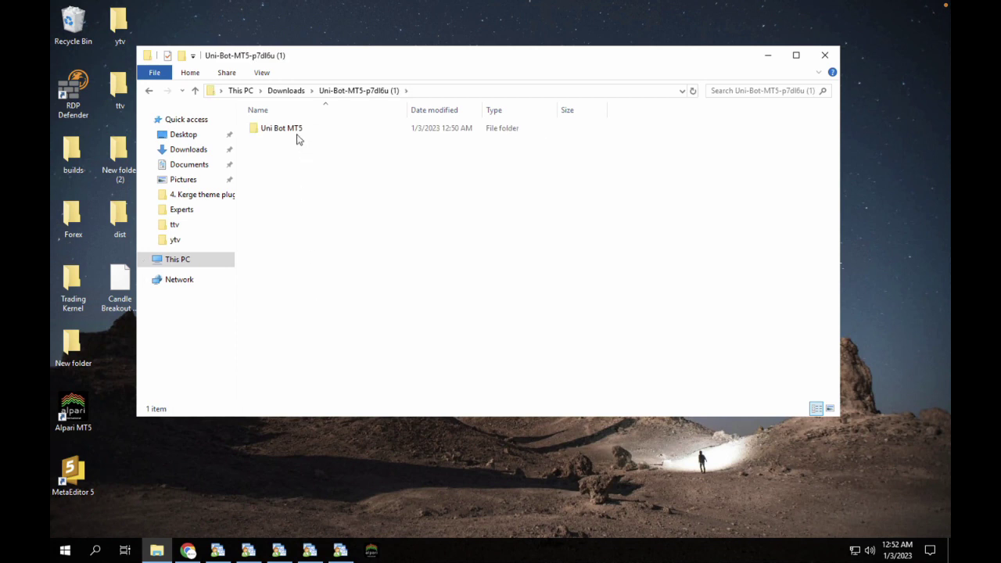
double_click(297, 133)
click(293, 135)
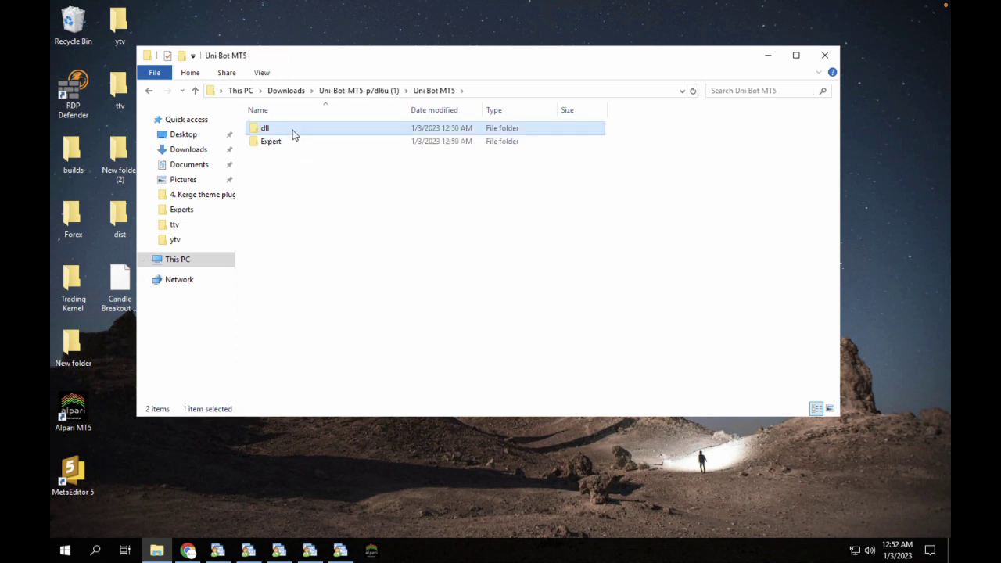
double_click(294, 135)
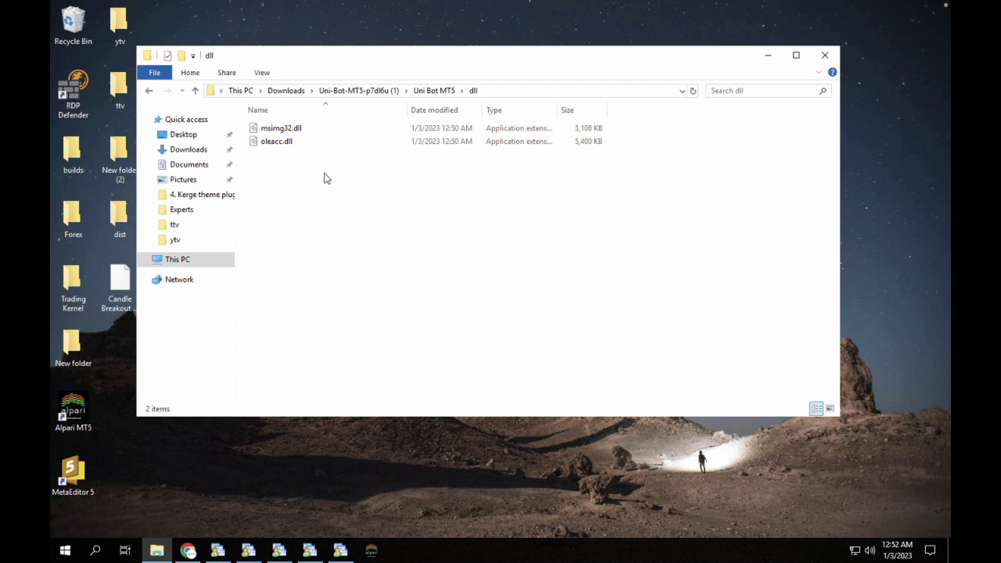
Copy msimg32.dll and oleacc.dll, then bring up the Alpari MT5 shortcut's options.
drag(313, 183, 313, 131)
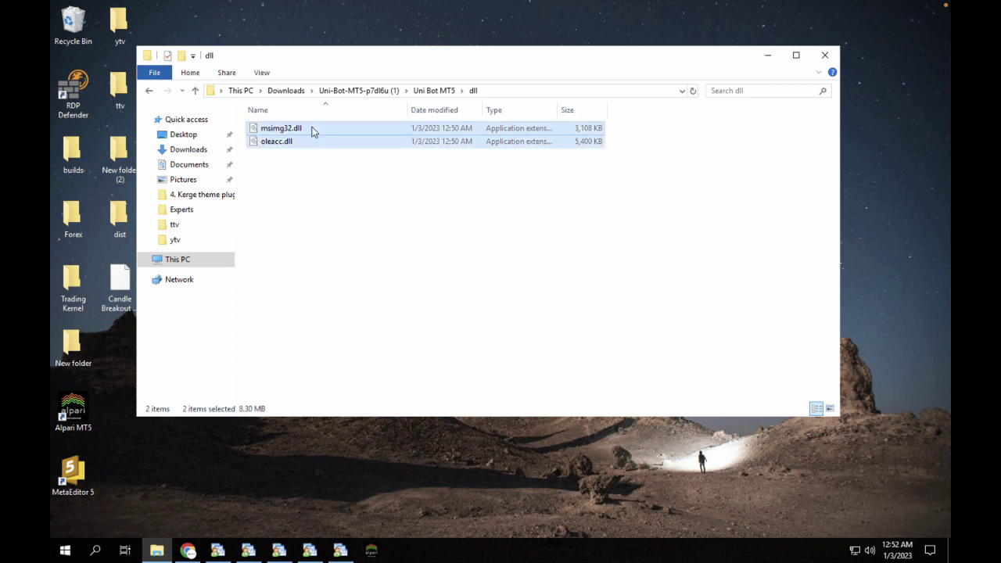
right_click(312, 129)
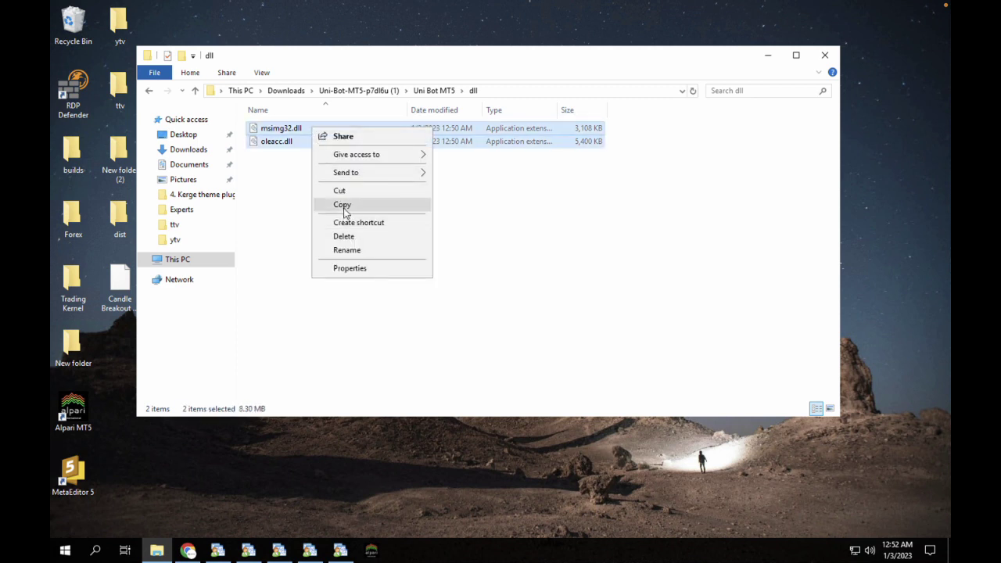
click(342, 204)
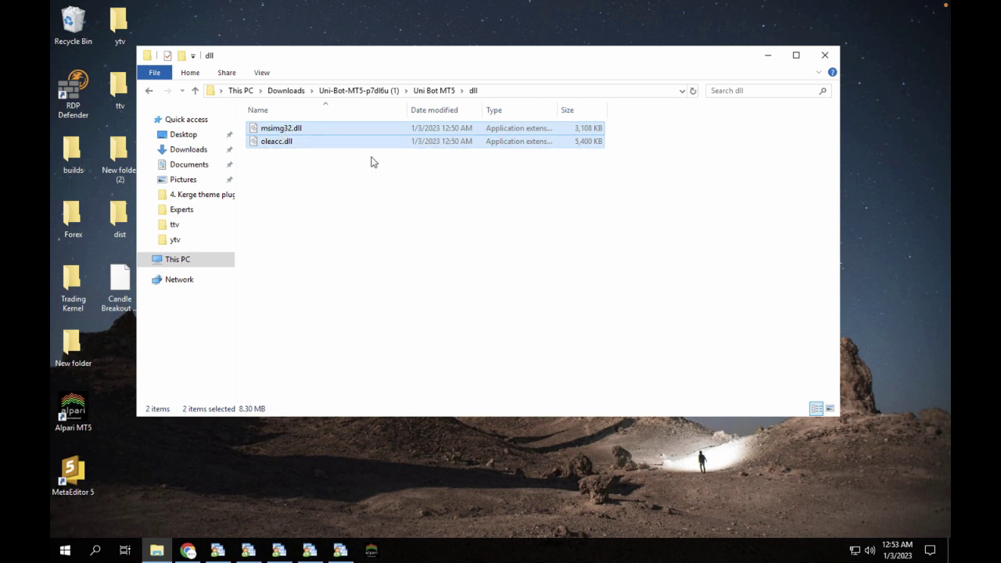
right_click(371, 551)
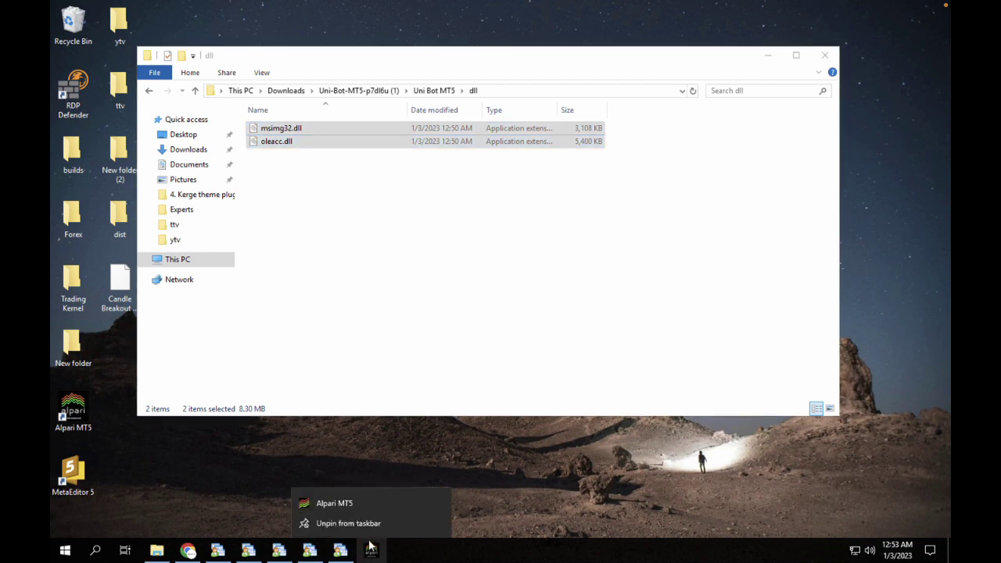
right_click(356, 503)
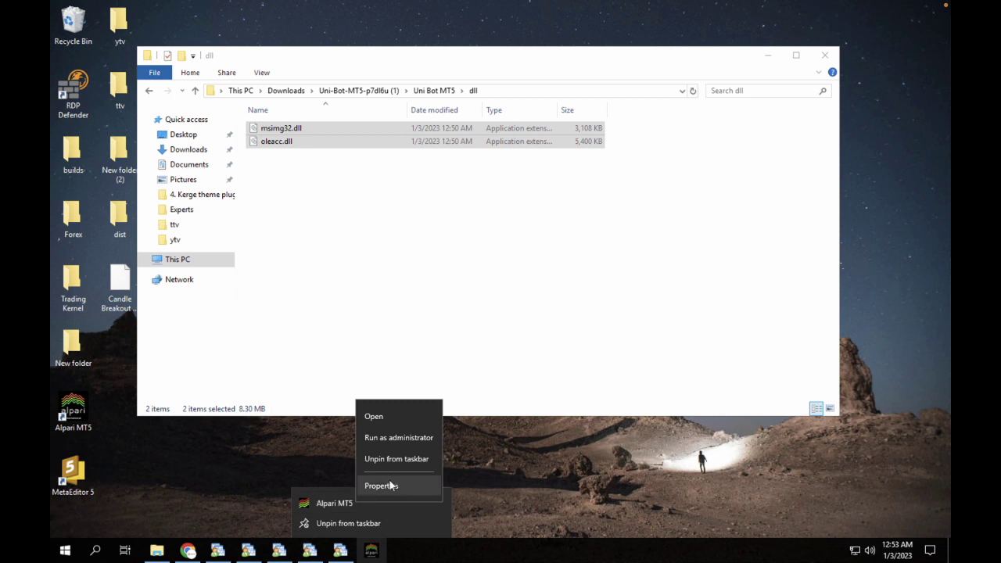
Open the Alpari MT5 install folder from the shortcut's Properties and paste both DLLs there.
click(391, 485)
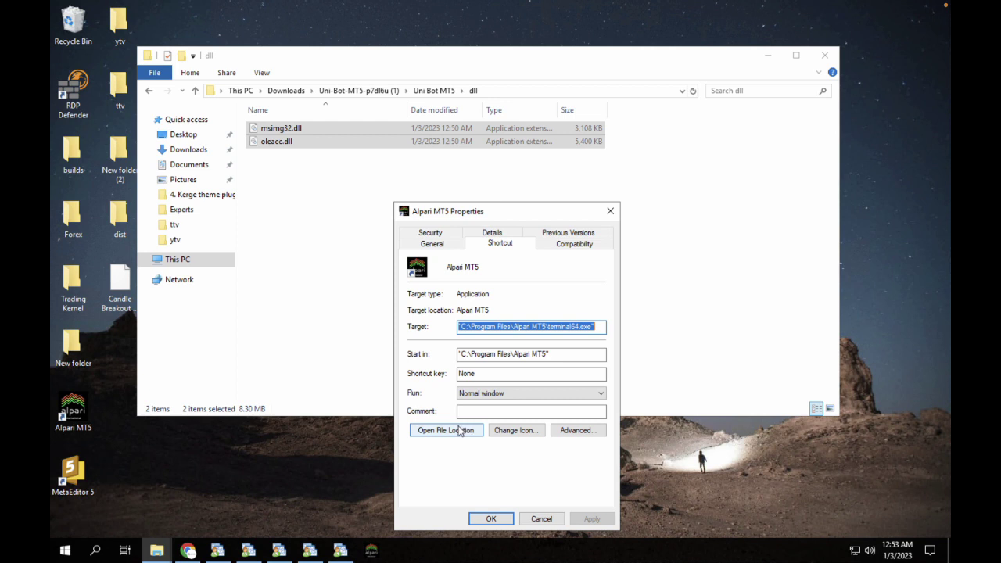
click(460, 431)
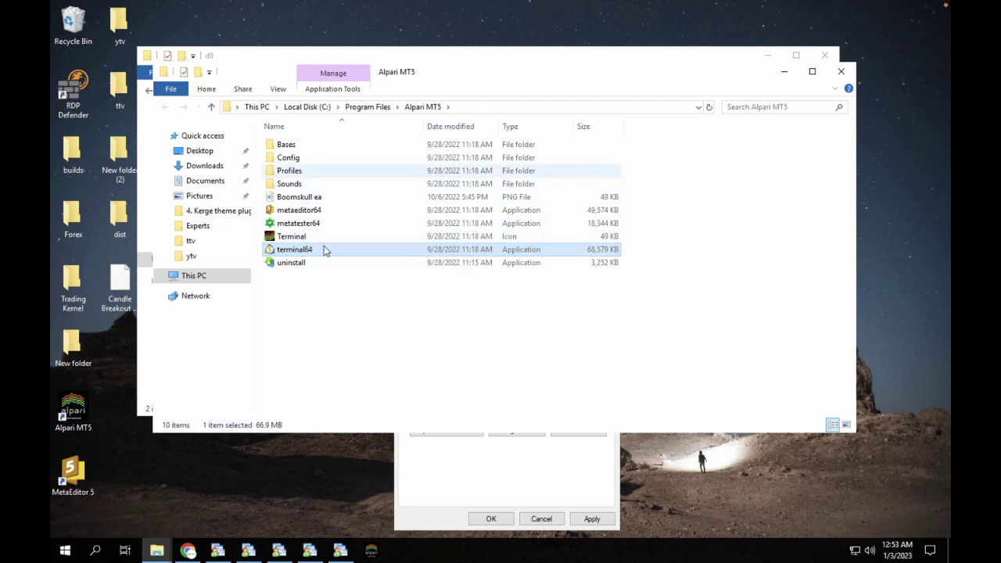
right_click(331, 300)
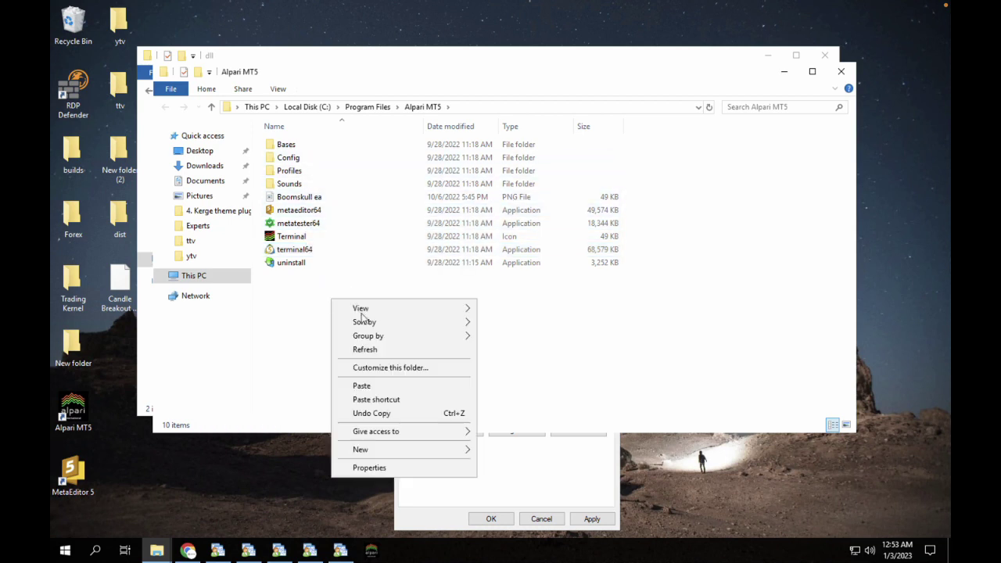
click(371, 387)
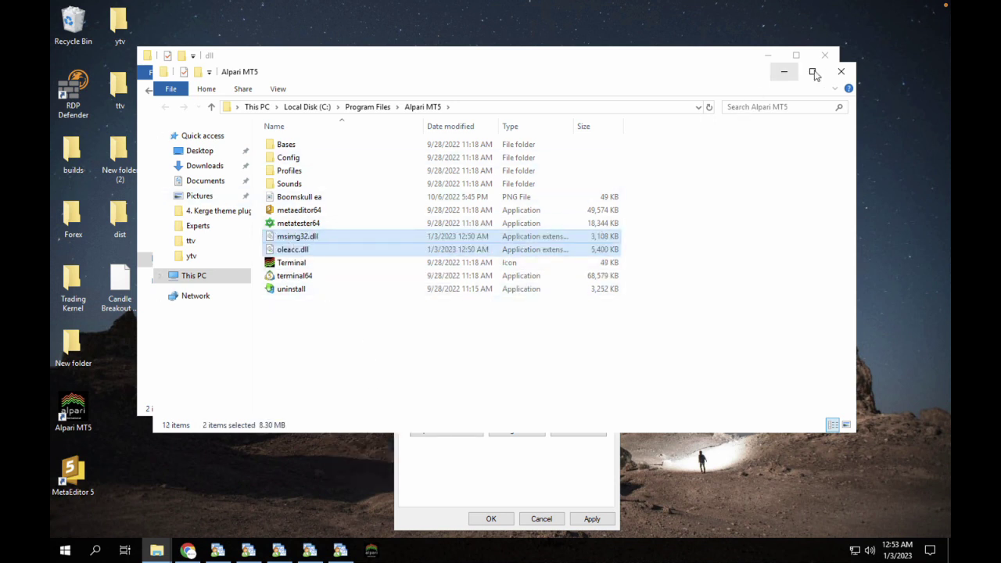
Close the install folder, the dll folder and the Alpari MT5 Properties dialog.
click(841, 71)
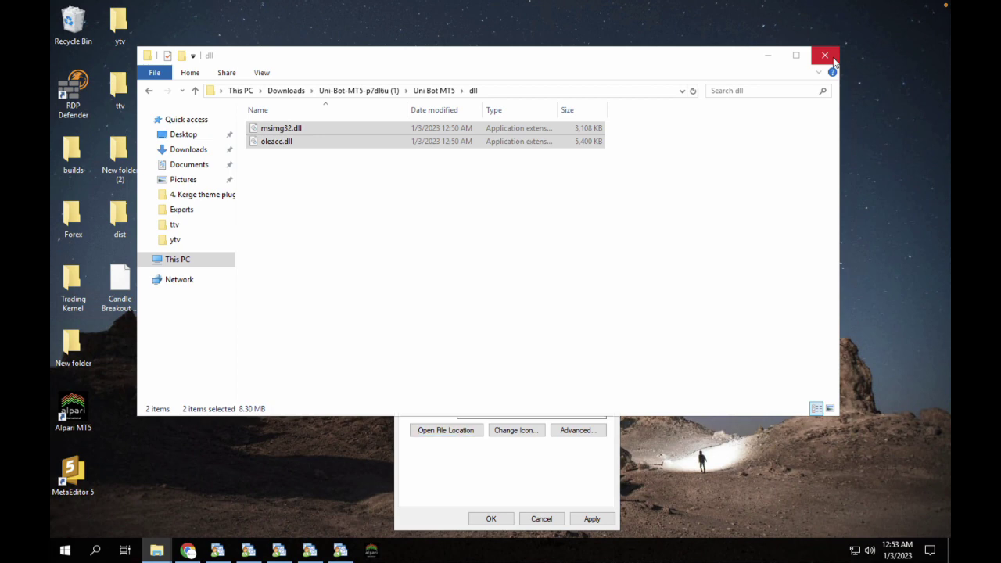
click(832, 60)
click(610, 211)
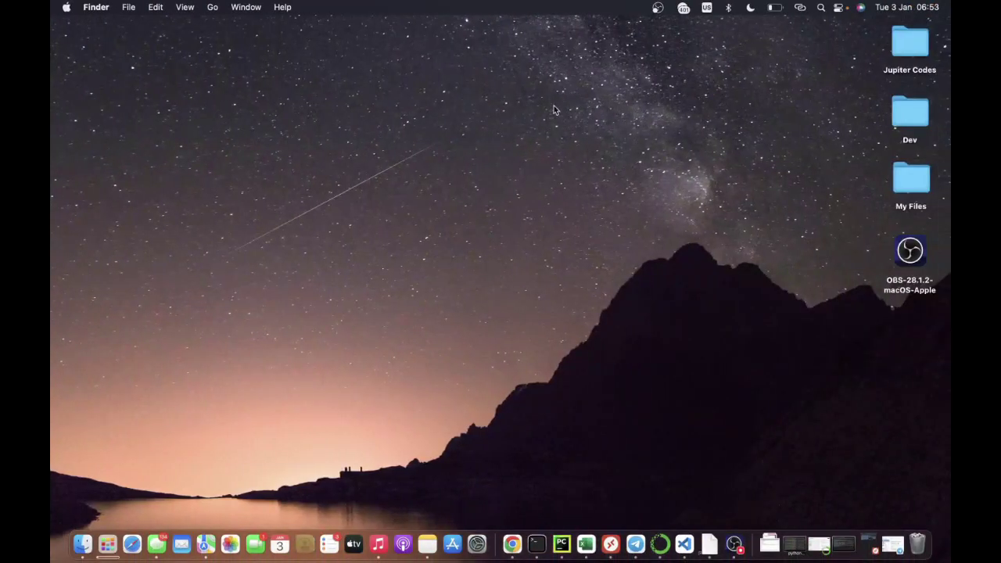
Jump to the user's Library folder with Finder's Go to Folder command.
click(125, 7)
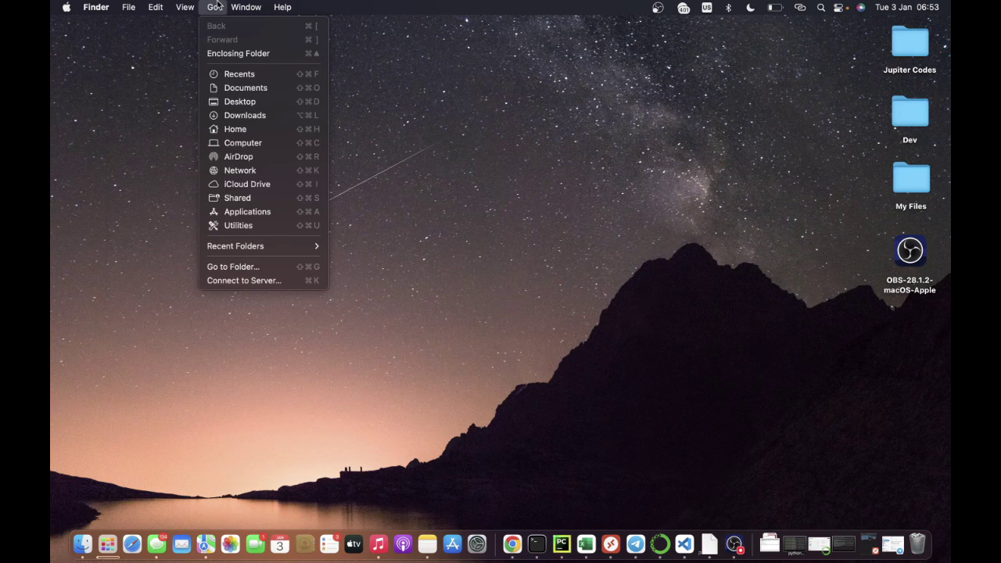
click(229, 265)
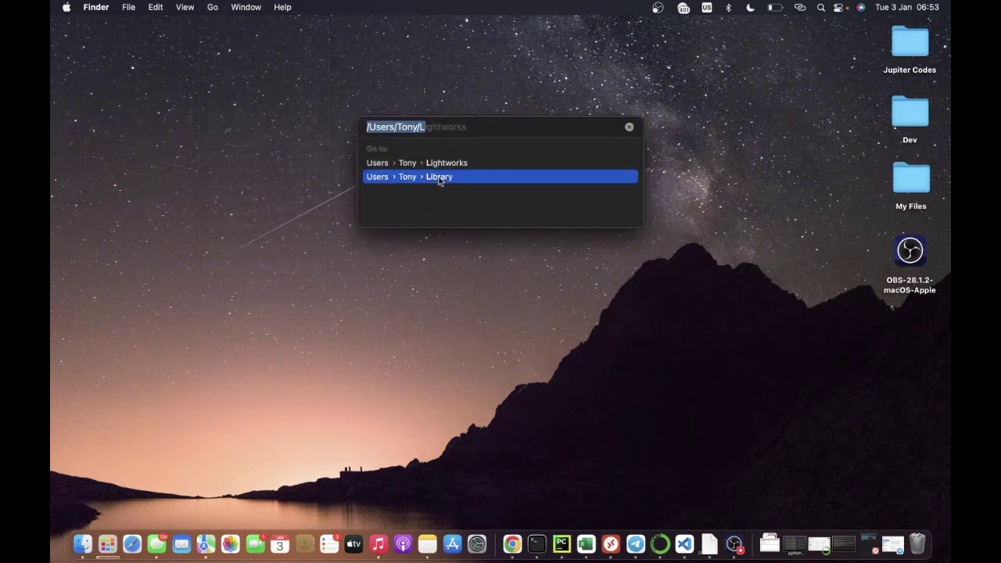
text(i)
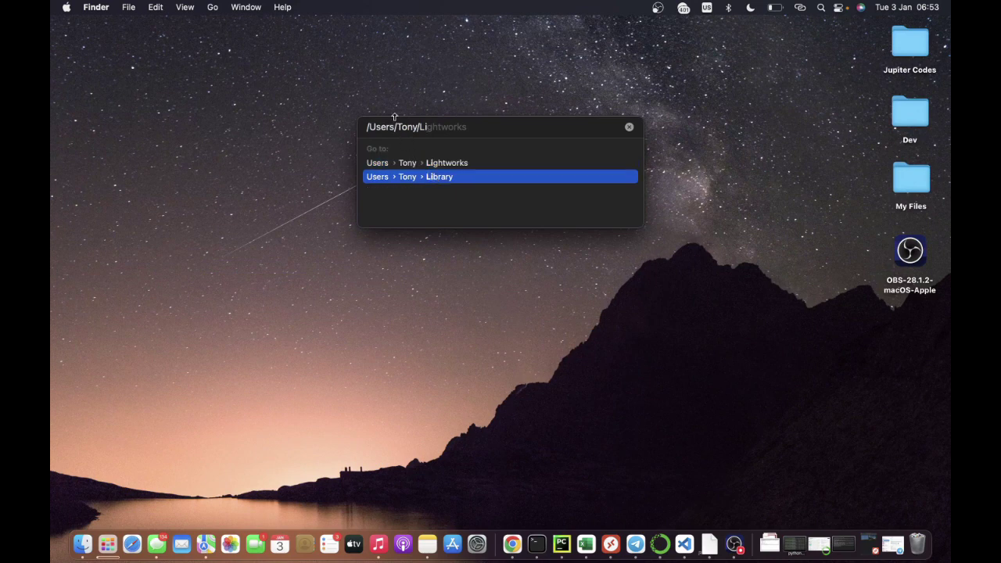
click(418, 177)
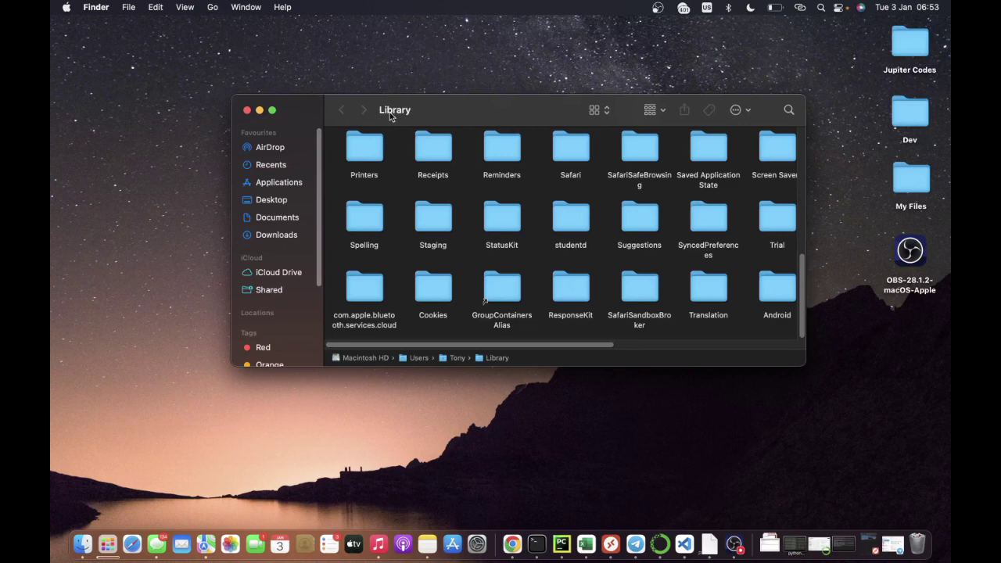
Open Application Support and scroll its folder grid to reach the MetaTrader 4 folder.
scroll(500, 169, up, 2)
scroll(498, 168, up, 10)
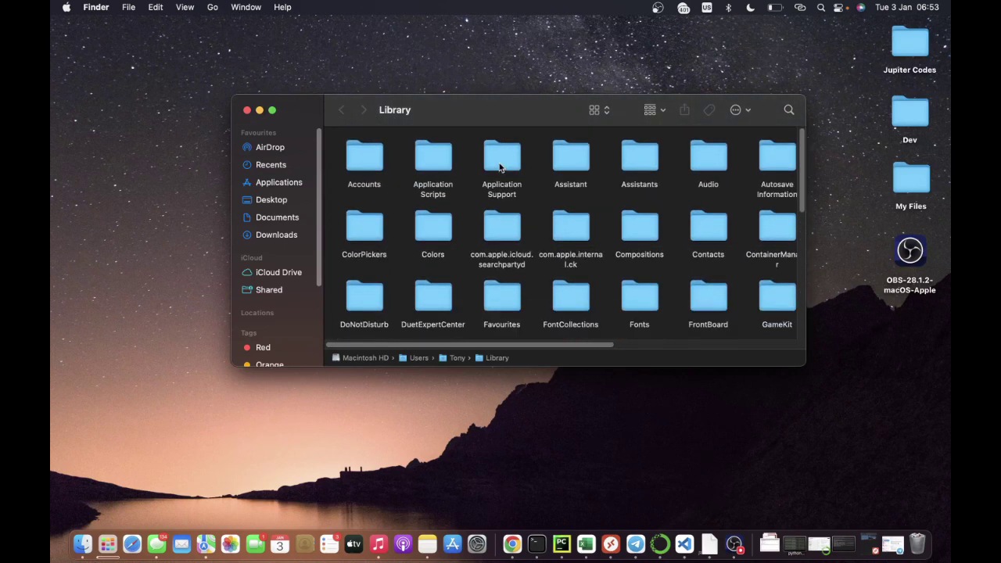
double_click(500, 167)
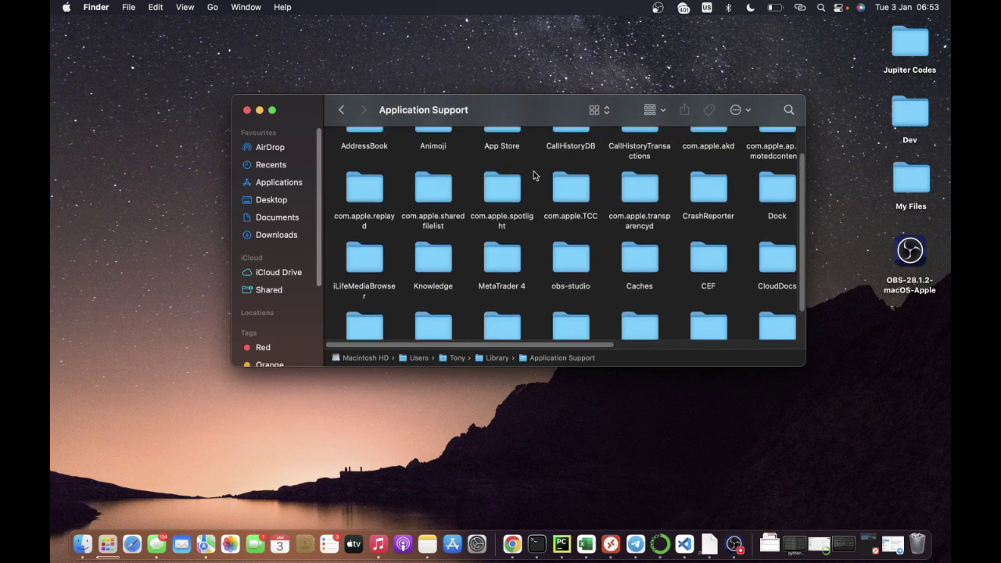
scroll(534, 175, up, 1)
scroll(534, 175, down, 2)
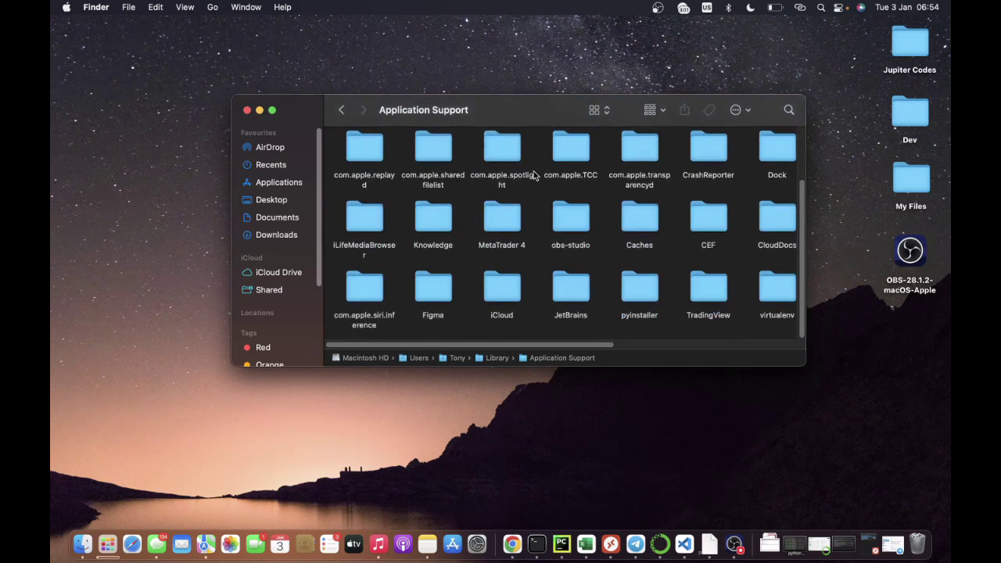
scroll(524, 183, up, 3)
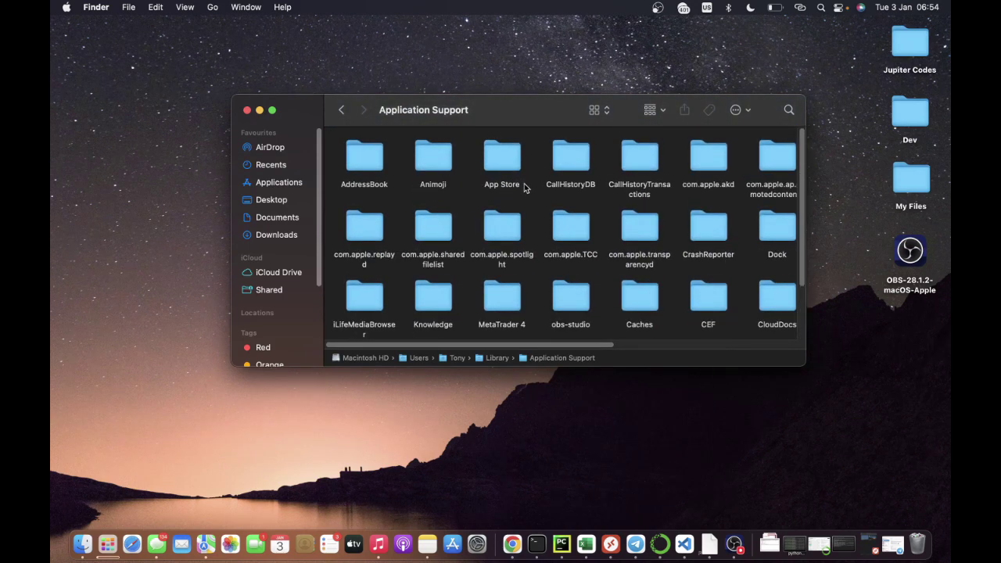
drag(797, 196, 801, 256)
Open the Bottles folder and the metatrader64 bottle inside MetaTrader 4.
double_click(499, 222)
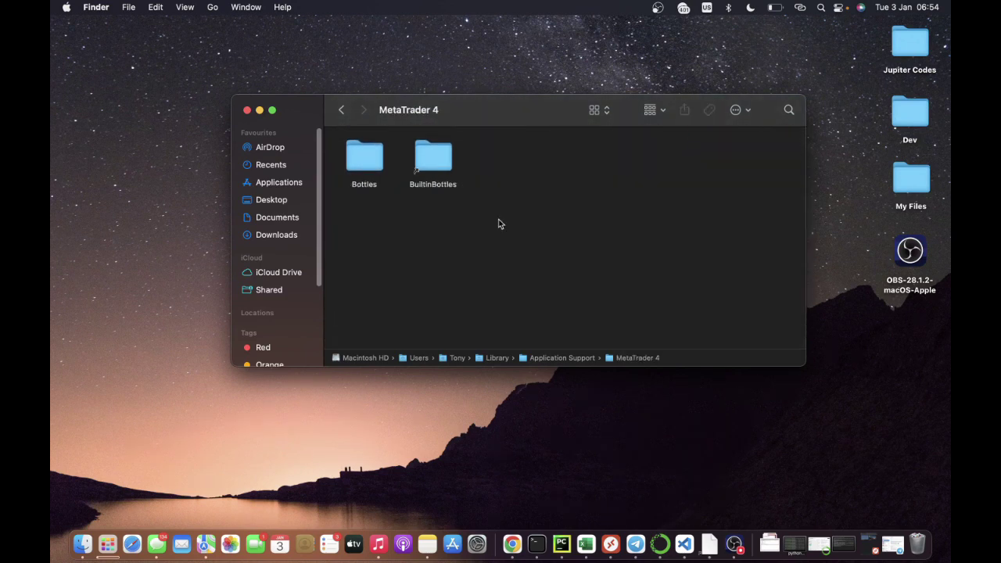
double_click(371, 158)
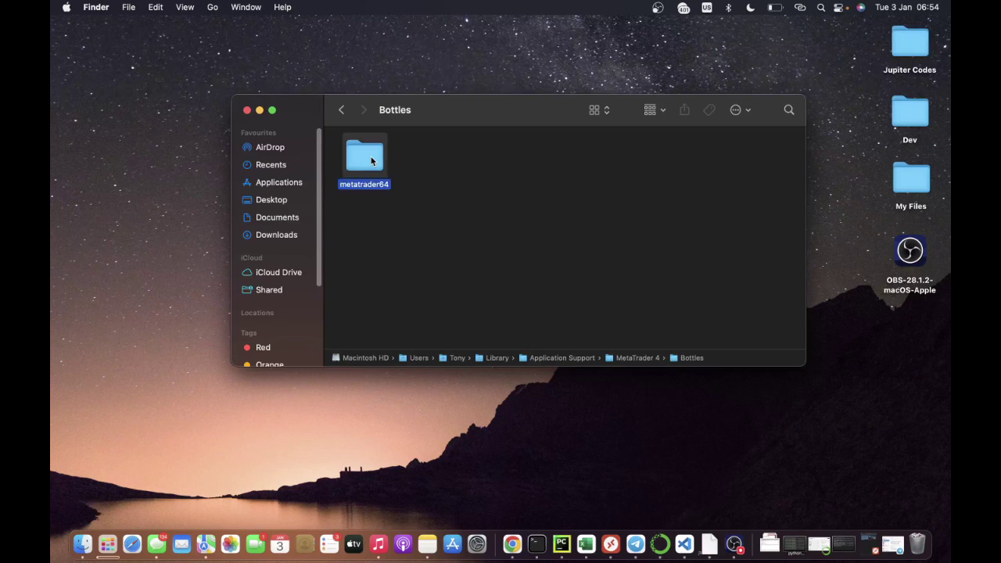
double_click(371, 160)
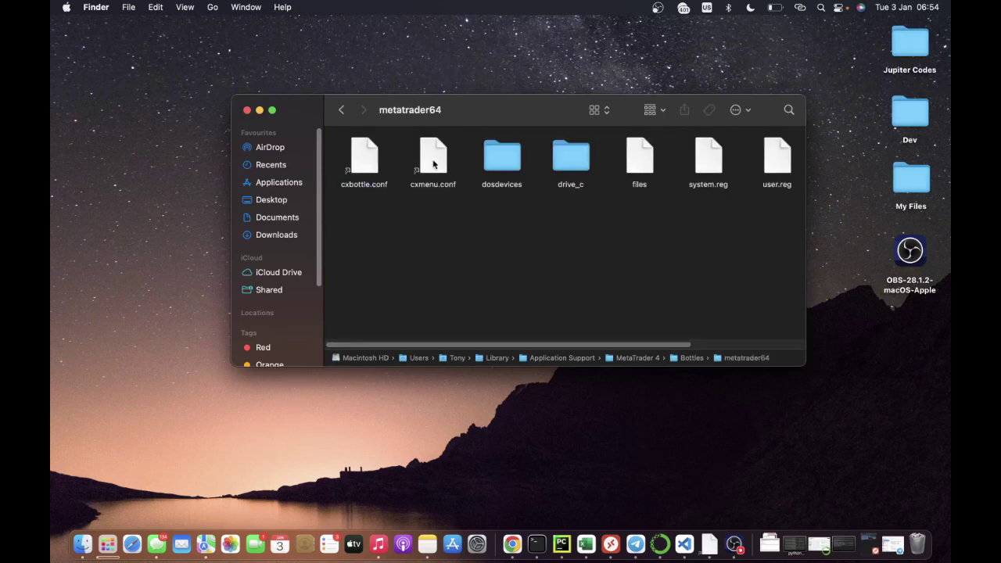
click(343, 110)
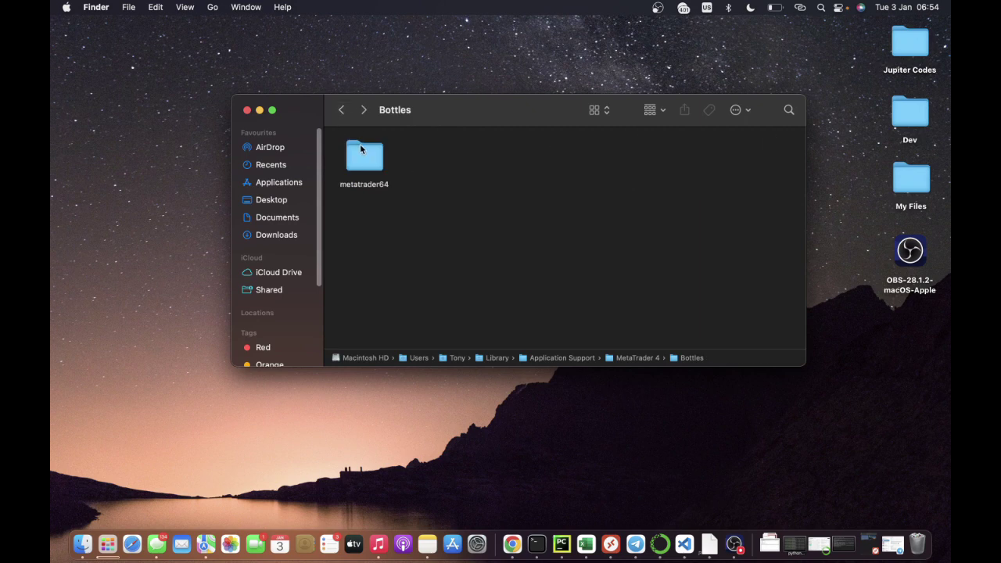
click(348, 117)
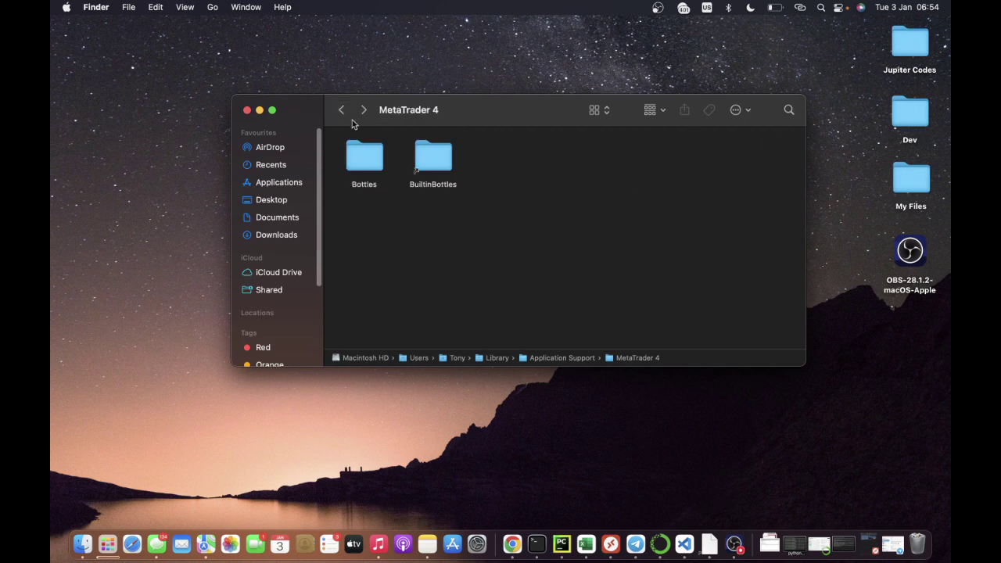
double_click(360, 163)
double_click(374, 160)
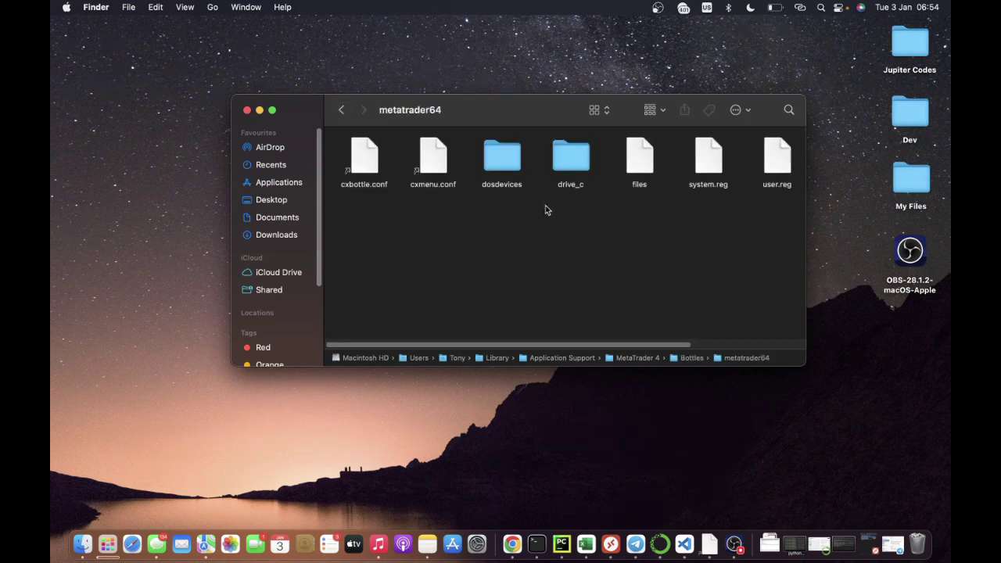
Browse drive_c > Program Files (x86) > MetaTrader 4 down to the MQL4 folder.
double_click(569, 156)
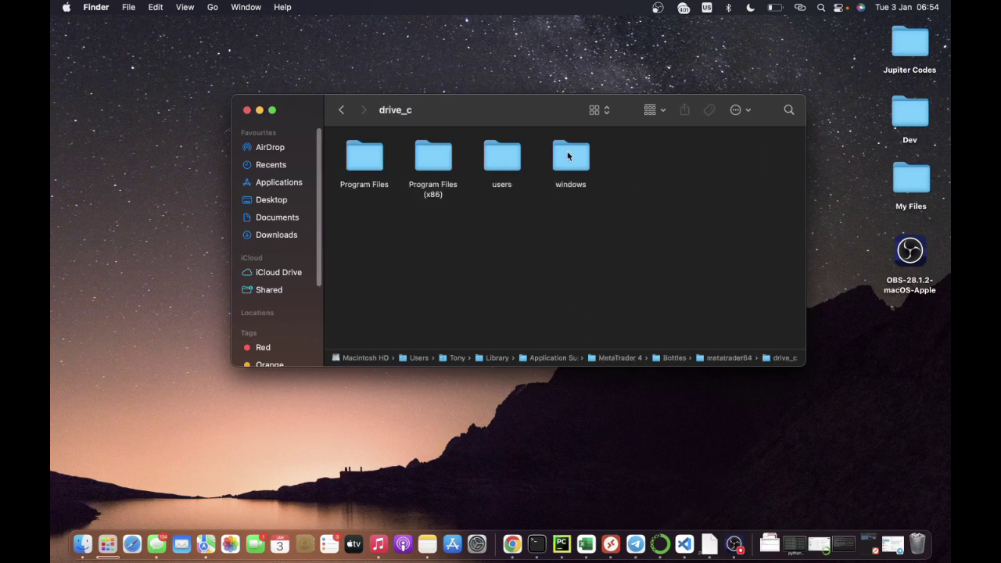
double_click(433, 161)
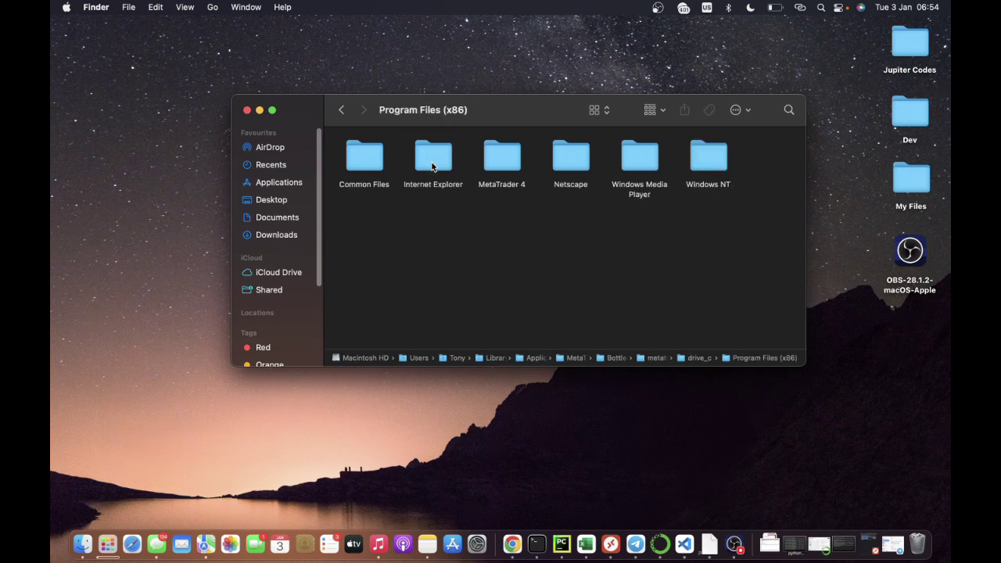
double_click(502, 160)
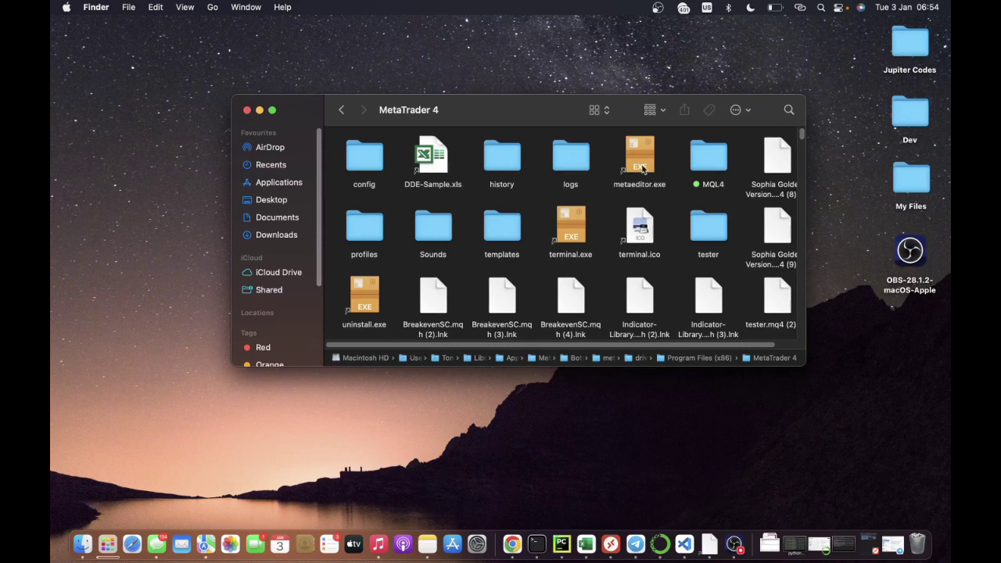
double_click(692, 160)
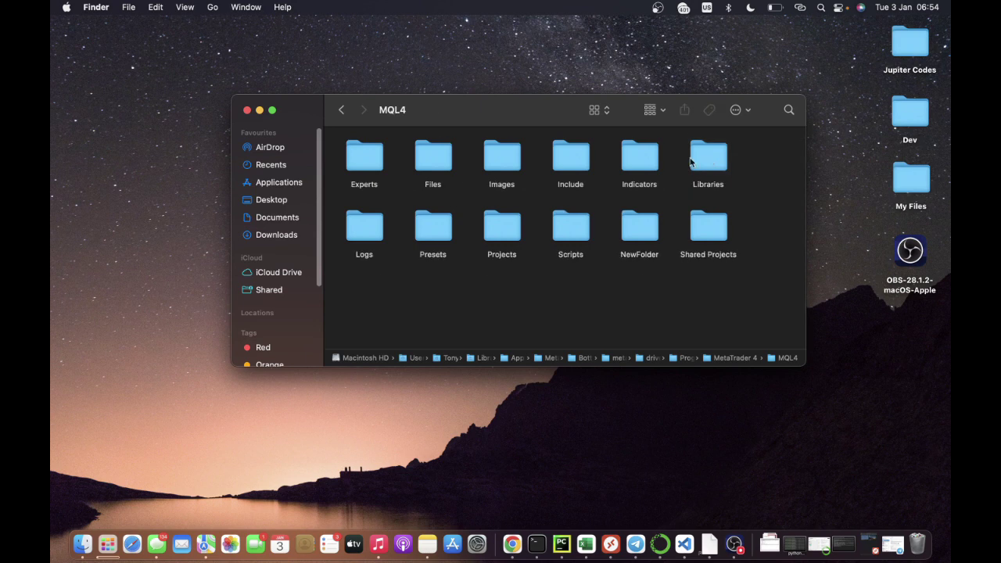
Go back to the Program Files (x86) folder and close the Finder window.
click(340, 111)
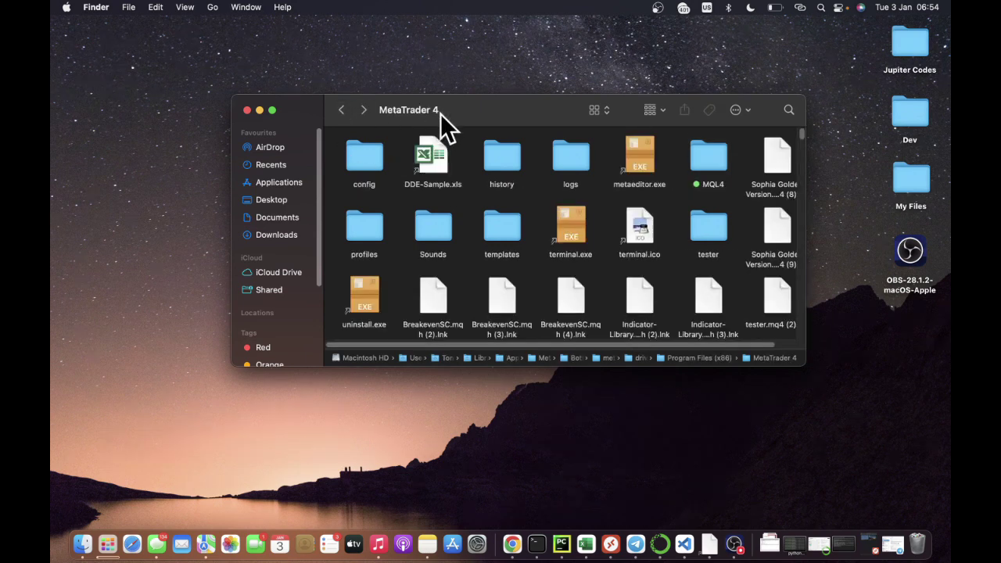
click(341, 116)
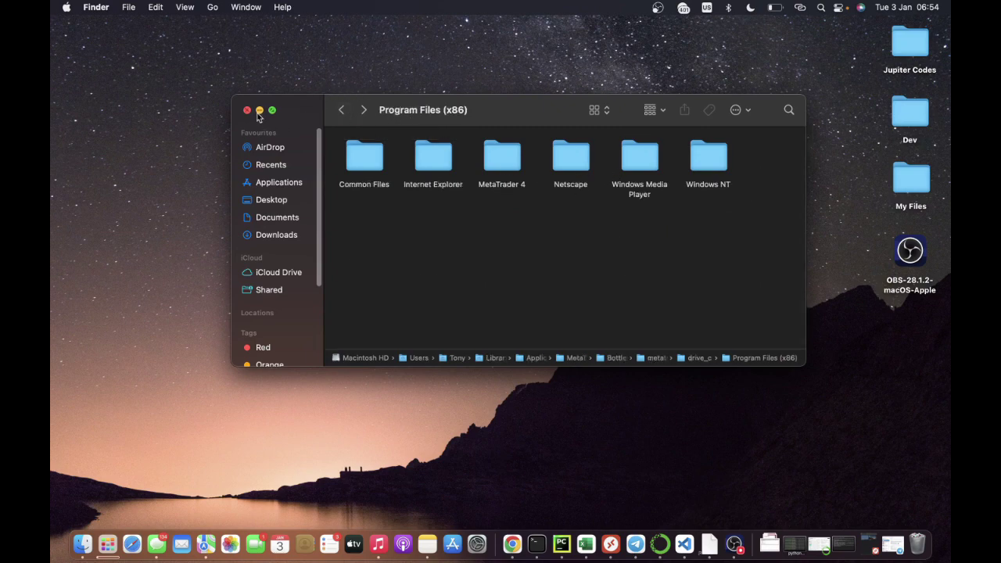
click(247, 111)
Switch to the Windows remote desktop and launch Alpari MT5 from its taskbar icon.
key(ctrl+Left)
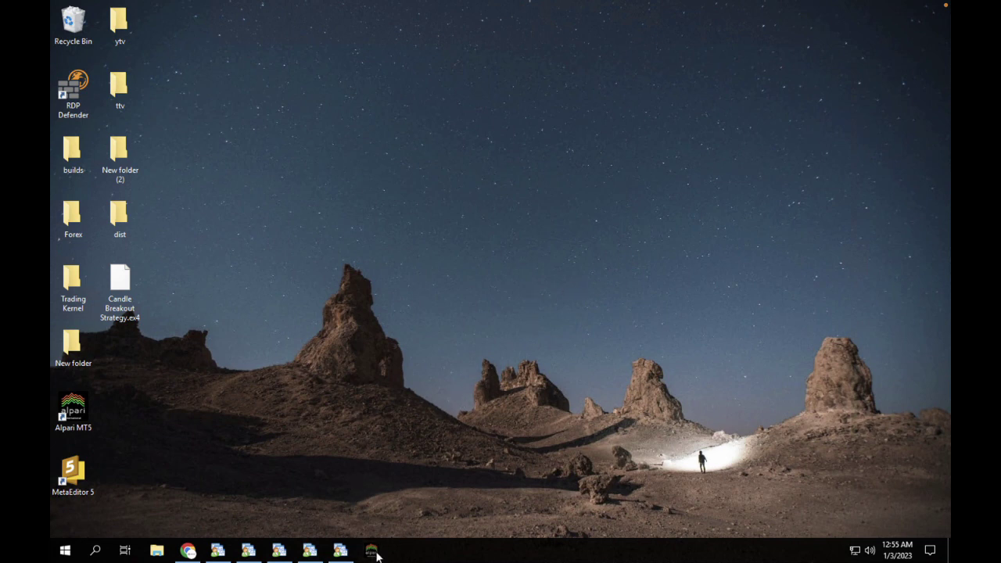
click(374, 552)
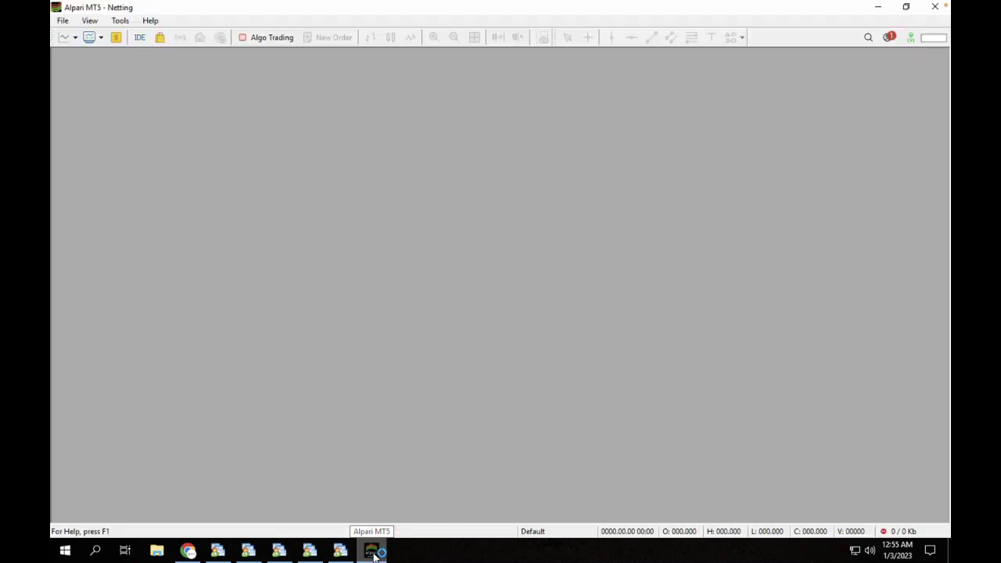
mouse_move(374, 554)
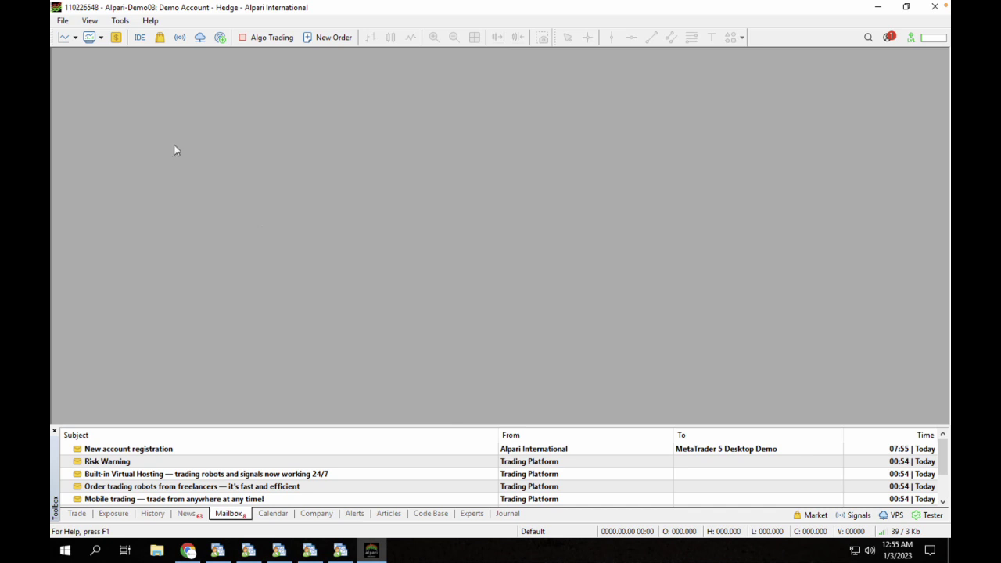
Show Market Watch and Navigator, hide the Toolbox, and enlarge Market Watch for all symbols.
click(62, 22)
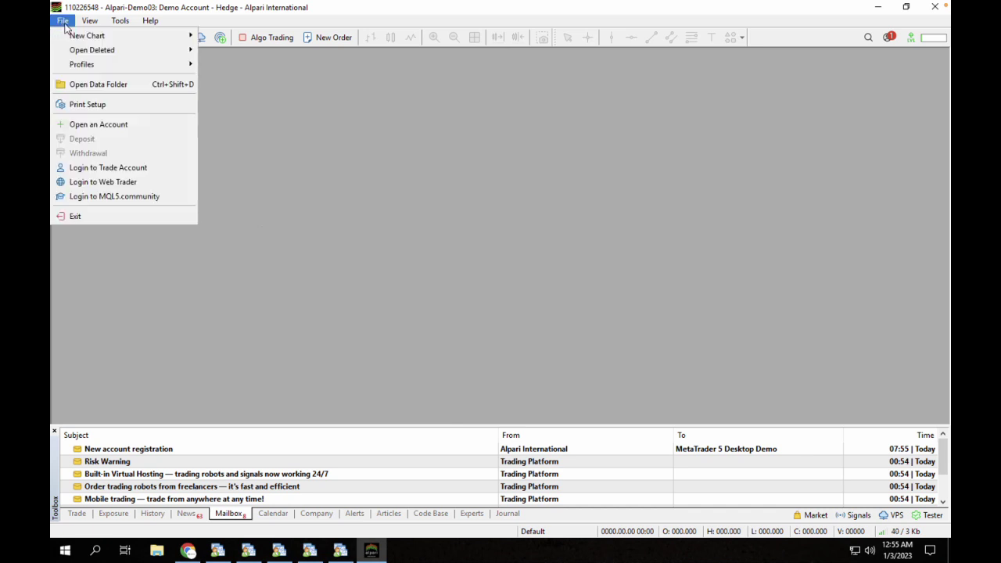
click(90, 22)
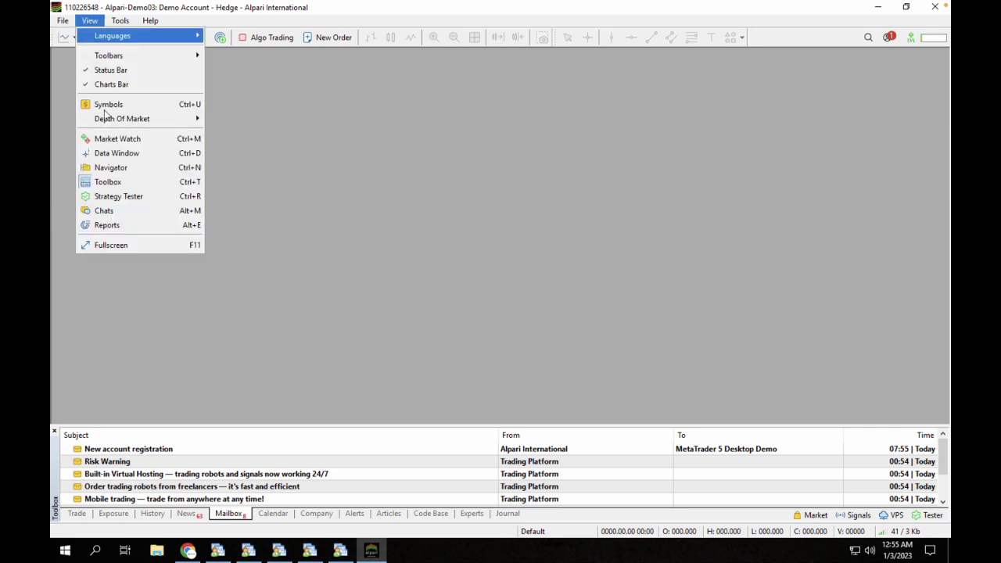
click(116, 141)
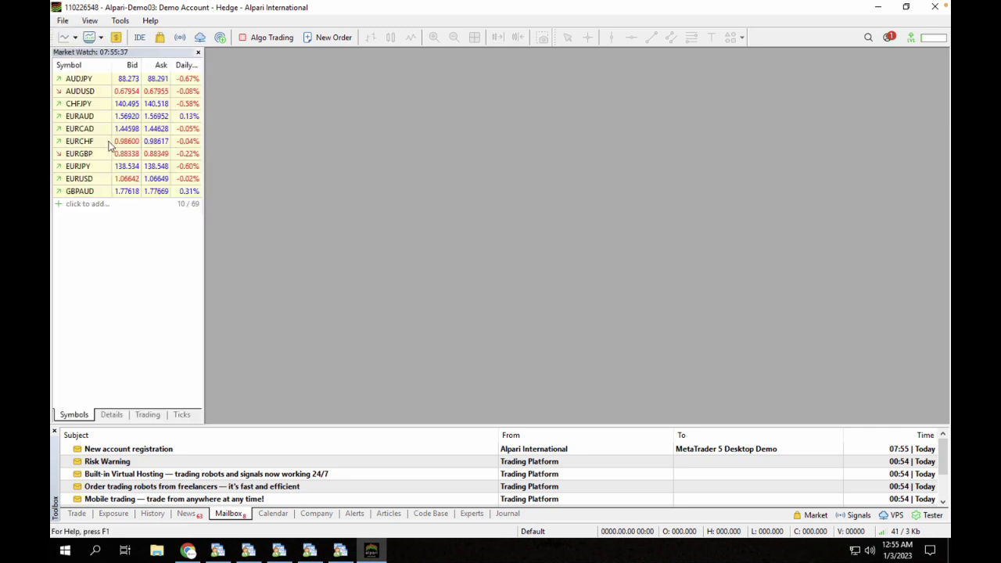
click(119, 21)
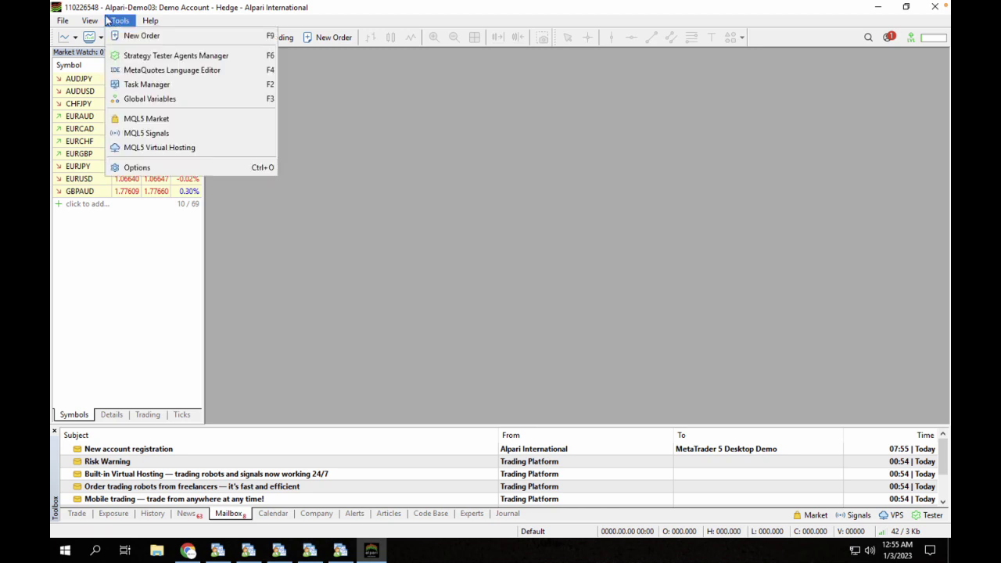
mouse_move(82, 21)
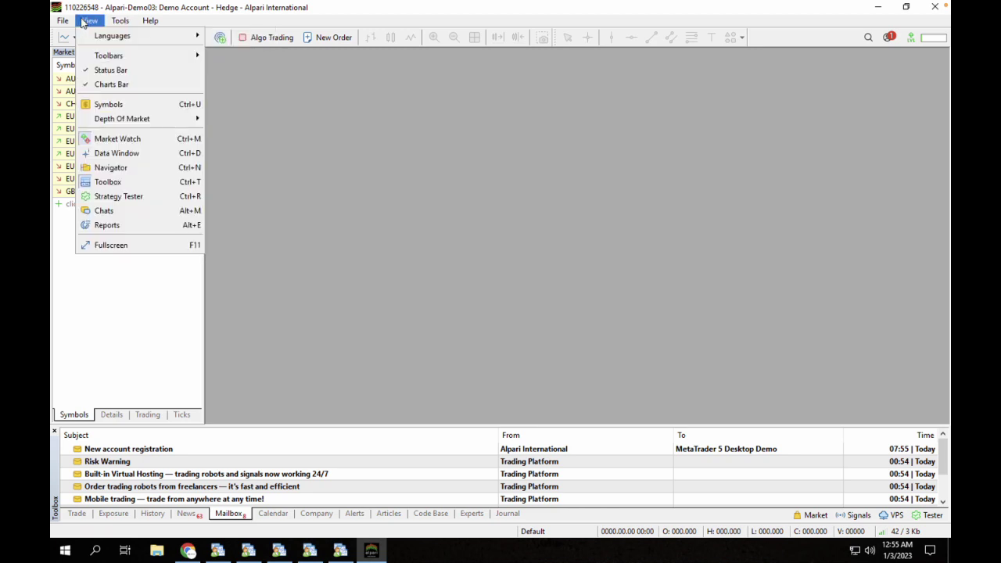
click(122, 168)
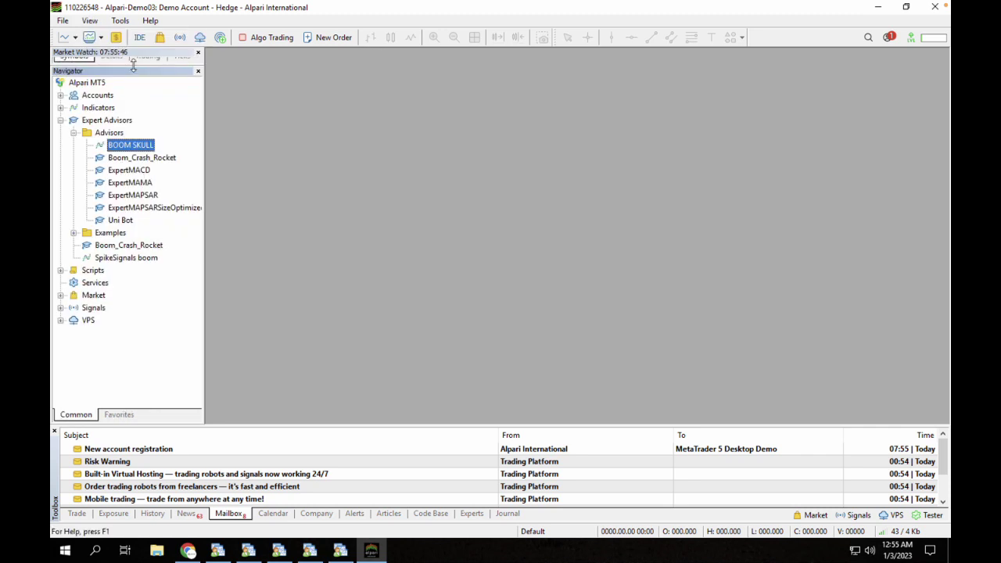
drag(133, 66, 128, 174)
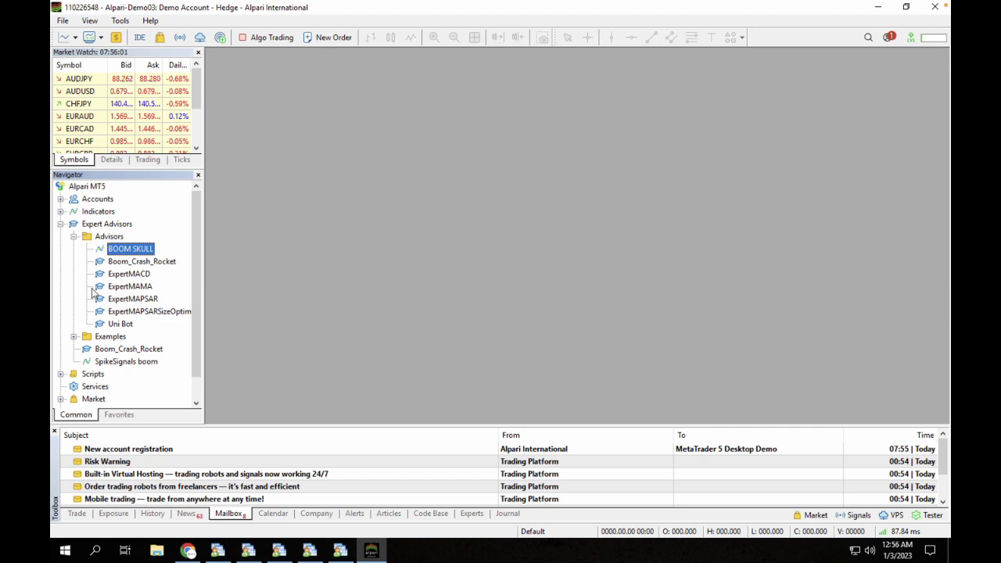
click(55, 432)
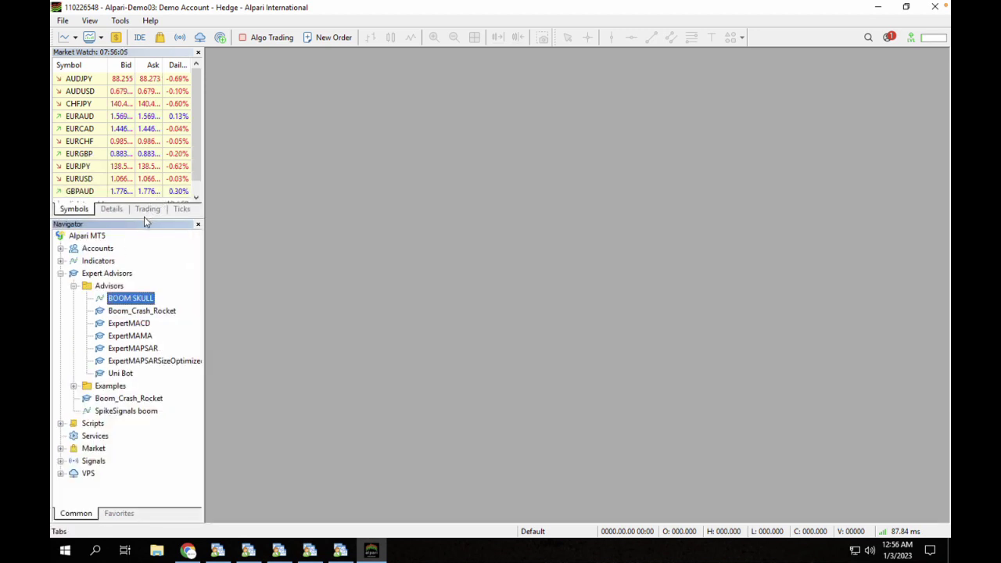
drag(144, 221, 137, 254)
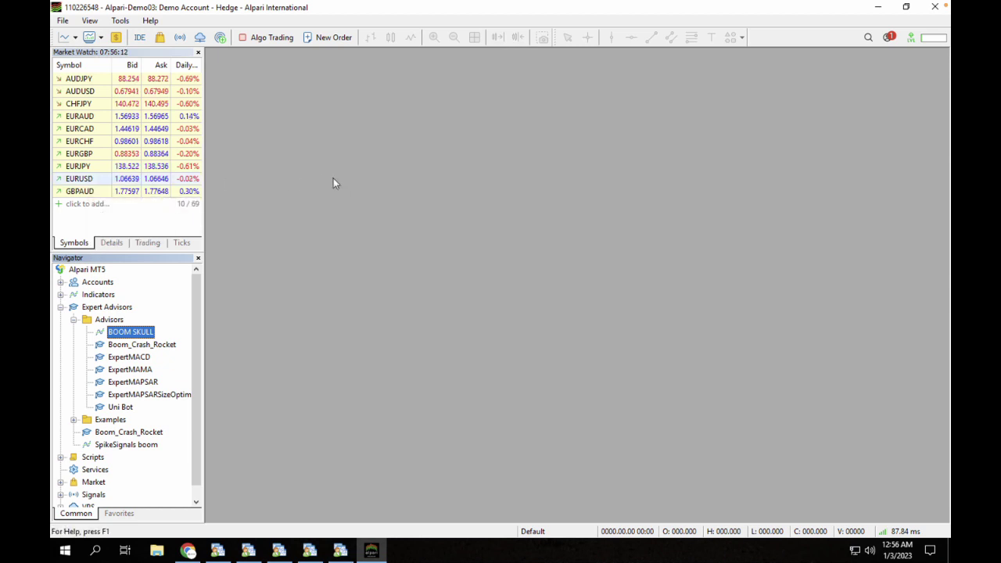
Open a maximized EURUSD H1 chart from Market Watch and display it as candlesticks.
drag(333, 182, 333, 182)
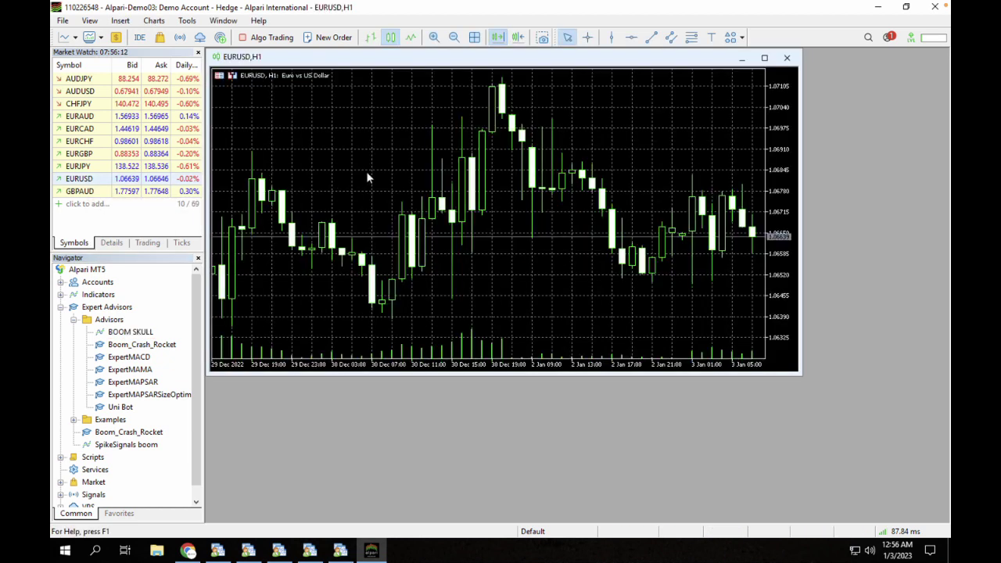
click(763, 60)
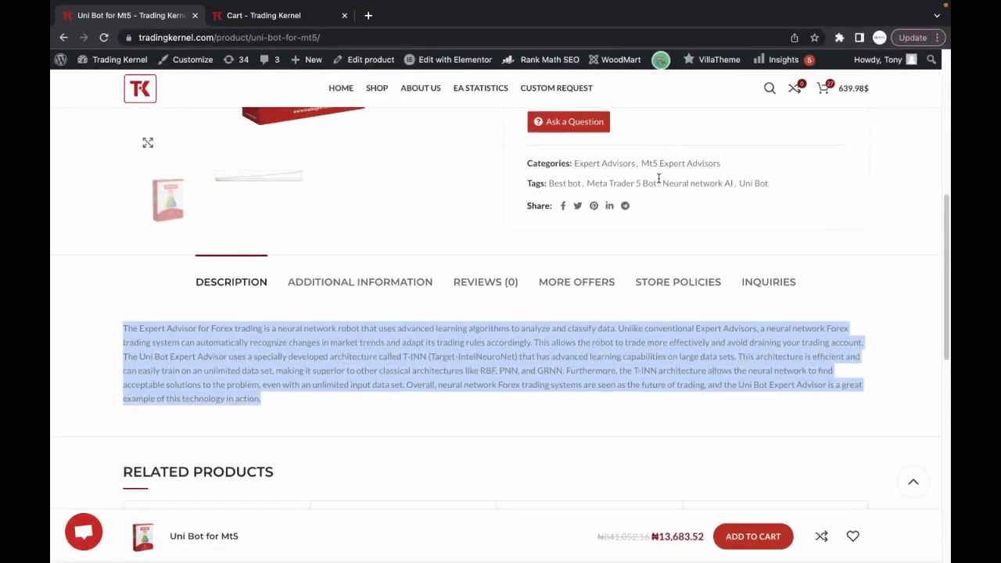
scroll(659, 178, up, 4)
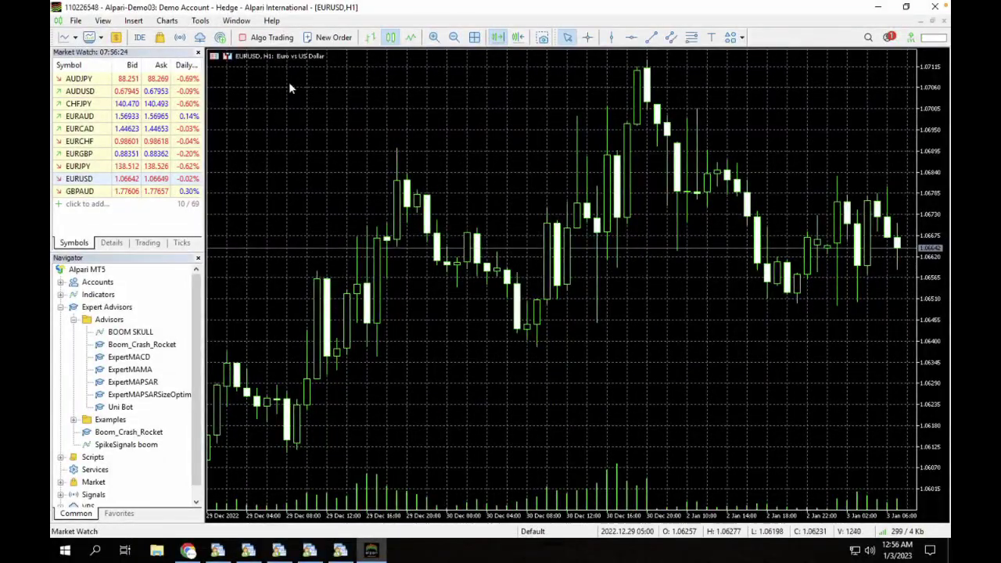
click(389, 39)
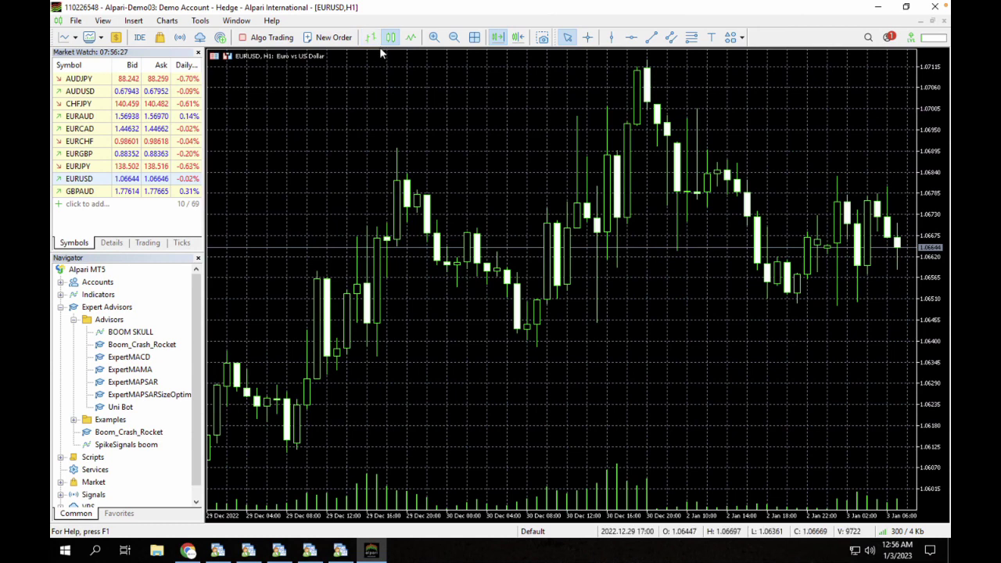
Change the EURUSD chart timeframe to 15 Minutes (M15).
click(166, 20)
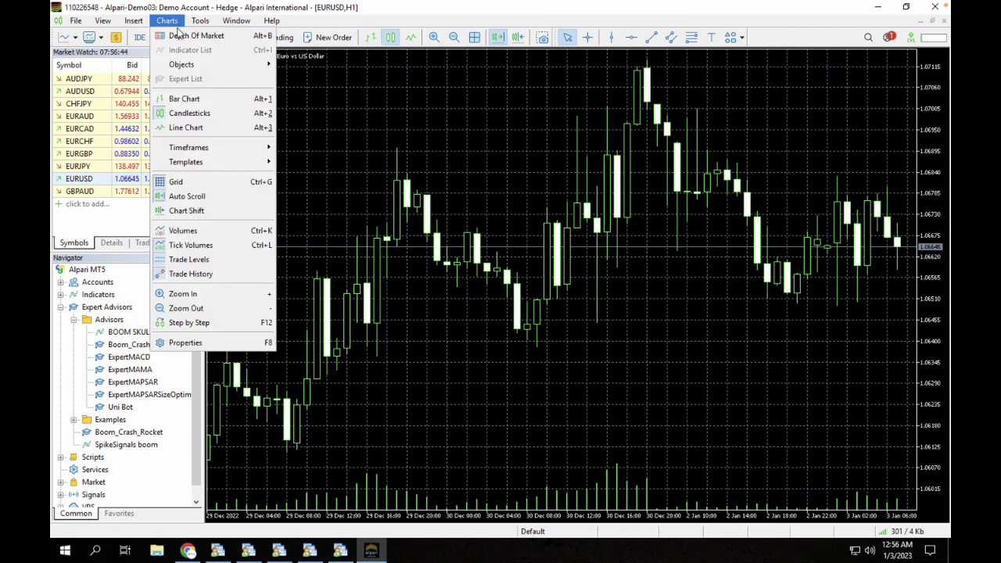
mouse_move(194, 149)
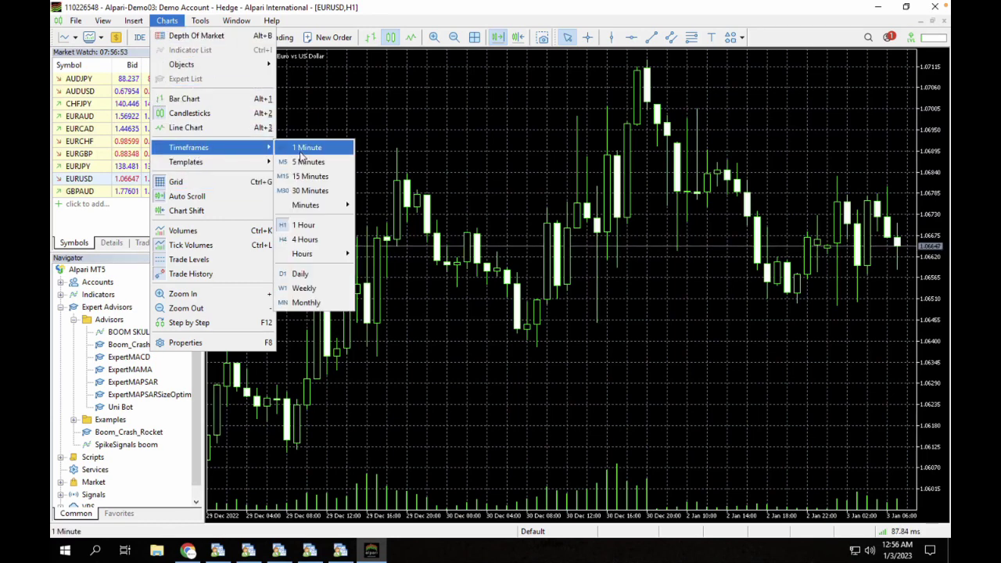
click(305, 176)
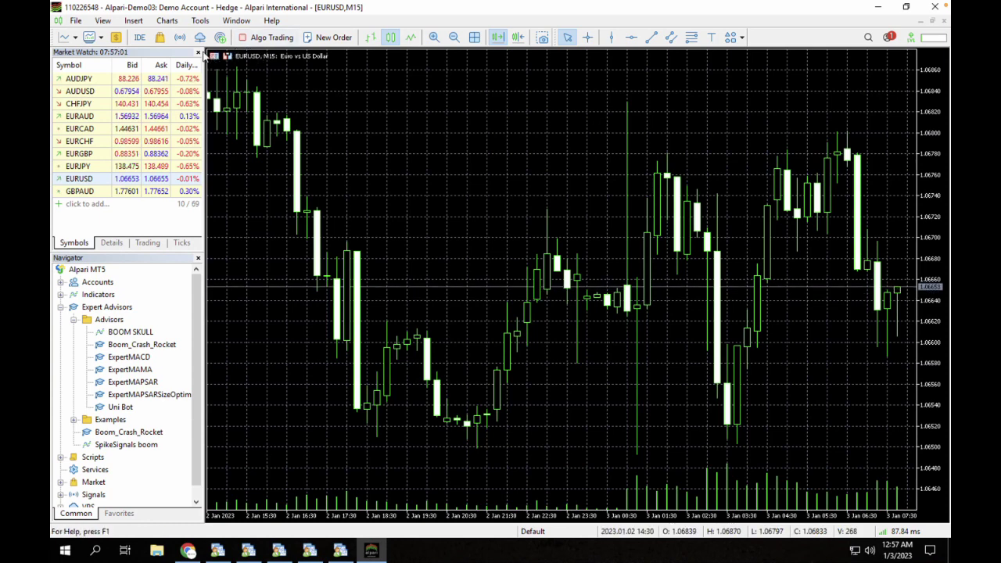
Turn on Algo Trading so the toolbar button shows the green play icon.
click(252, 41)
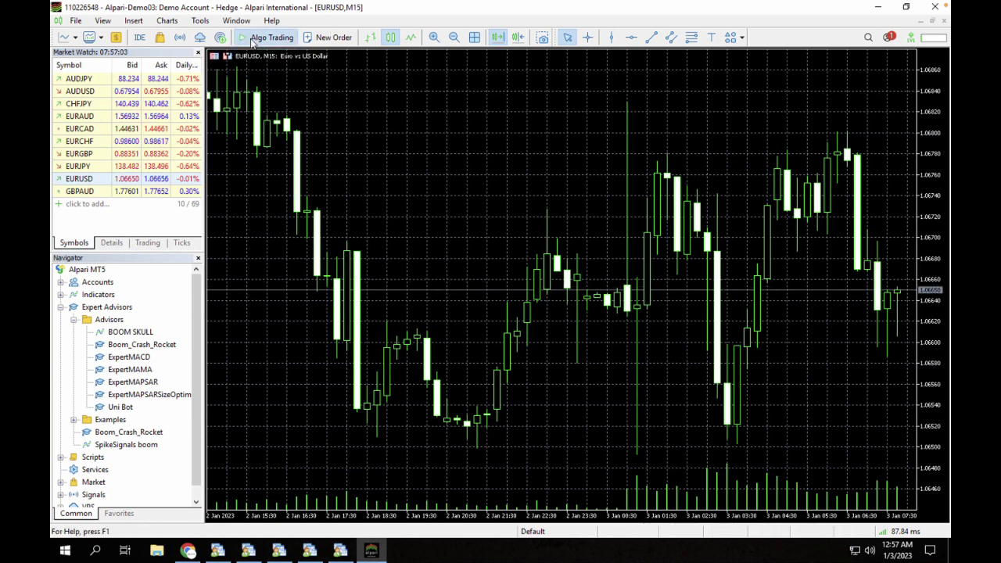
click(243, 42)
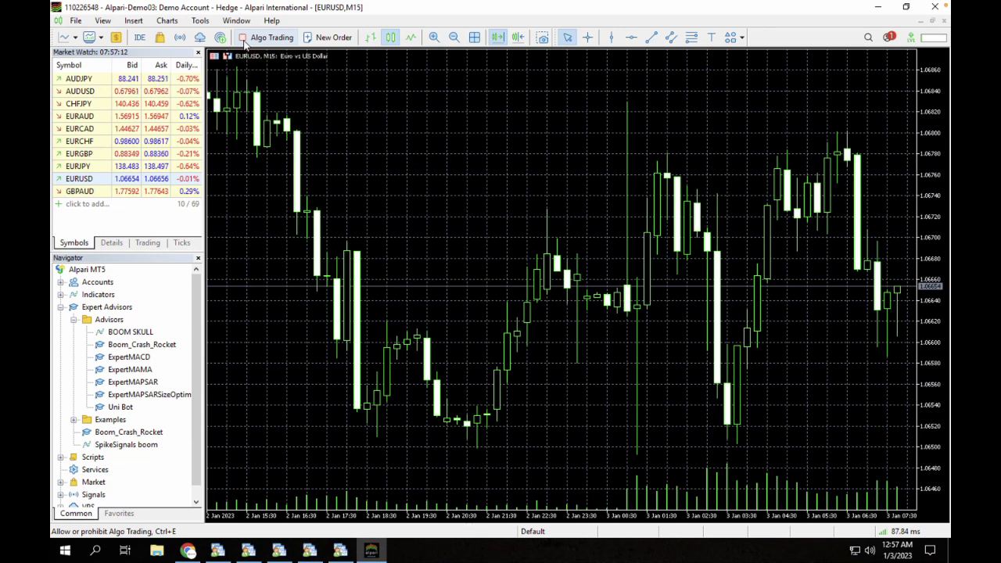
click(250, 40)
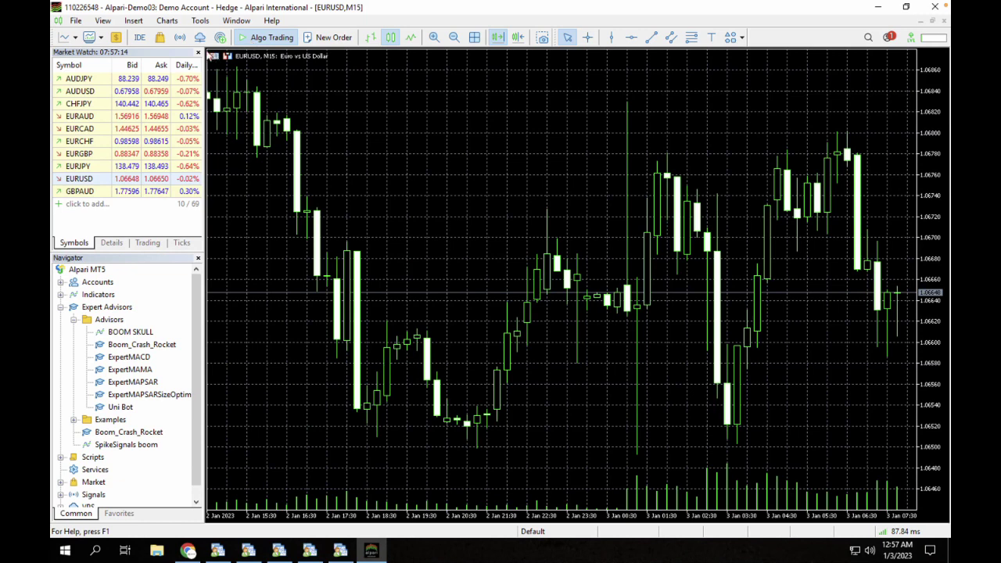
Attach Uni Bot to the EURUSD M15 chart with algo trading allowed and default inputs.
click(197, 52)
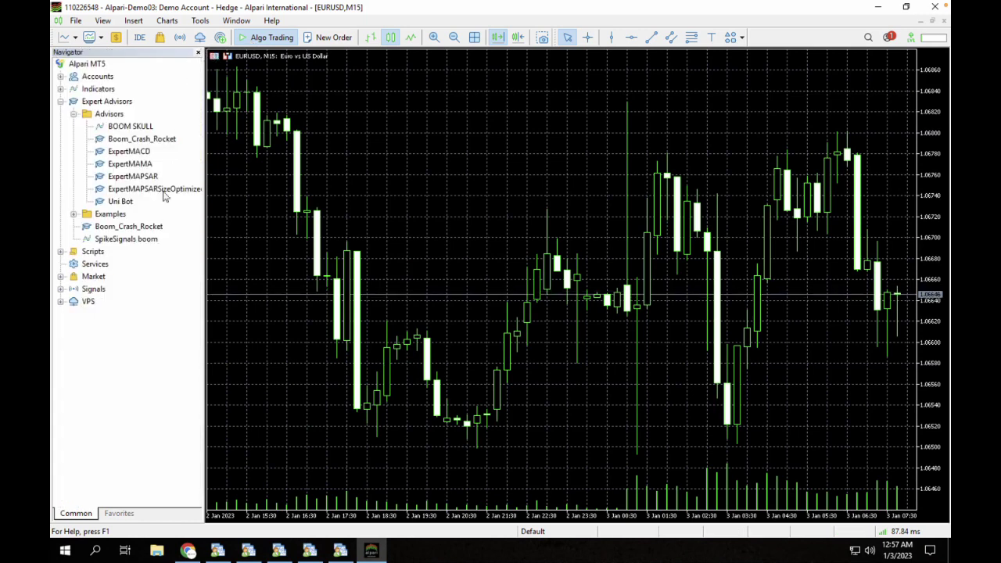
double_click(120, 202)
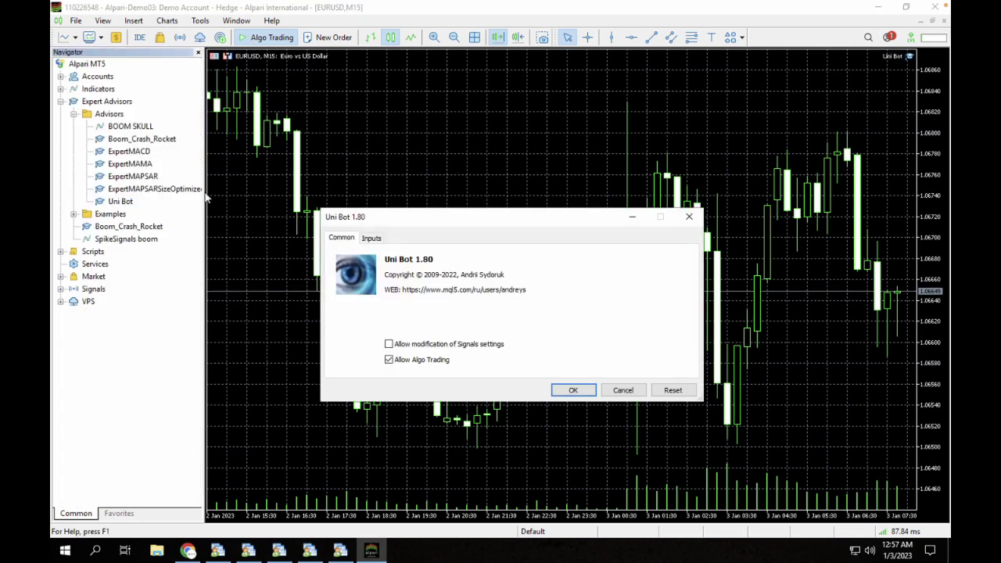
drag(483, 217, 496, 135)
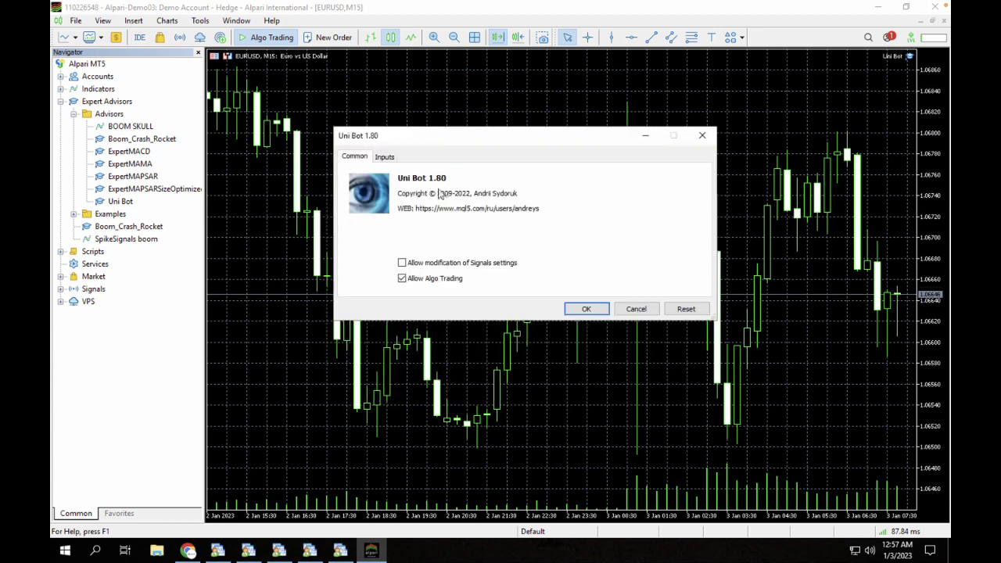
click(384, 156)
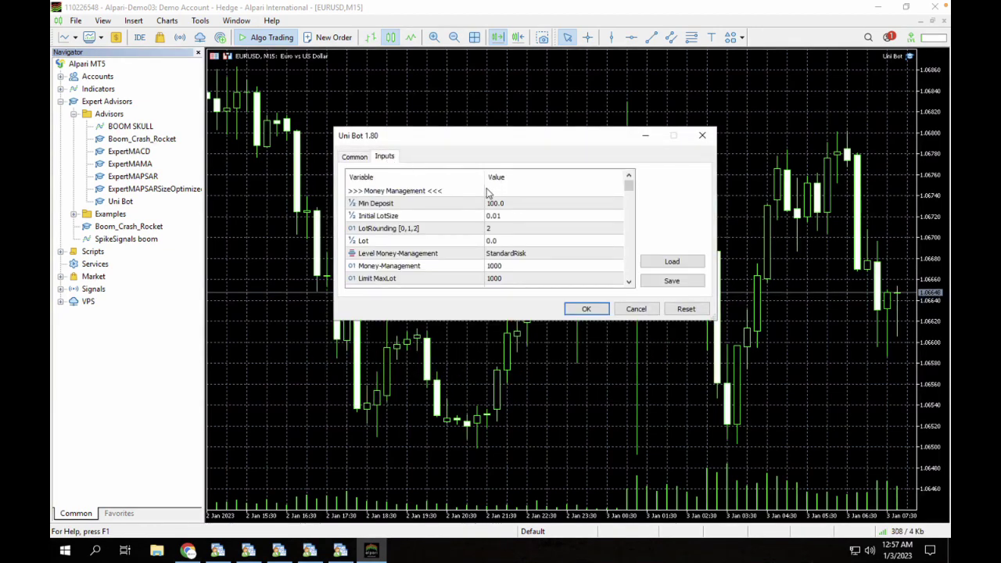
scroll(514, 203, down, 2)
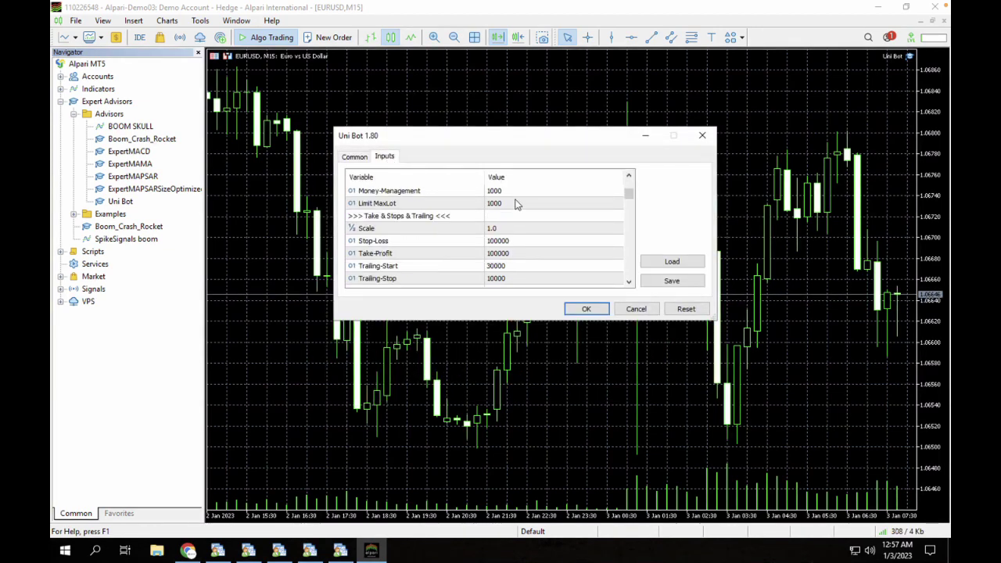
scroll(515, 203, down, 1)
scroll(528, 211, down, 3)
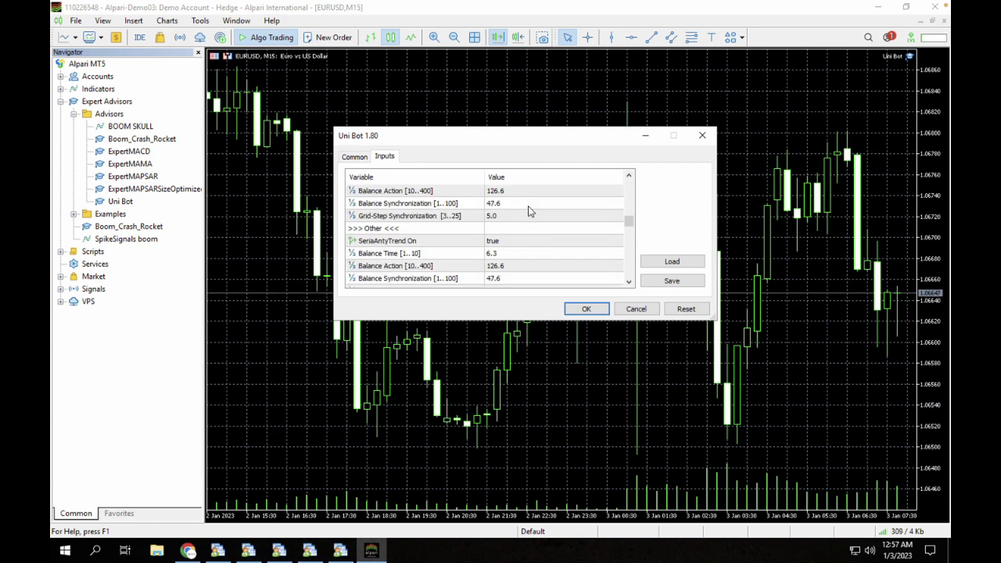
scroll(527, 211, down, 1)
scroll(529, 215, down, 12)
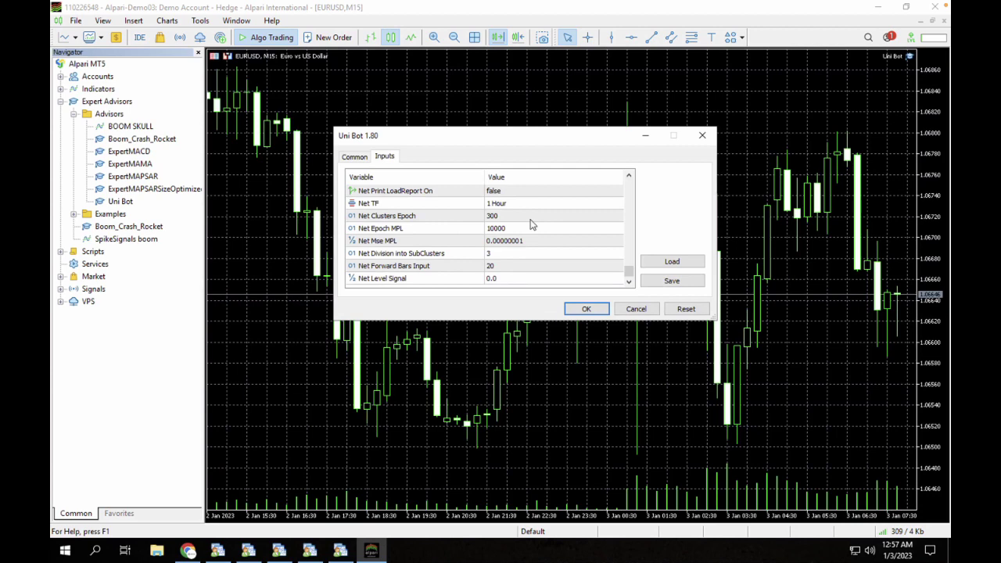
click(582, 310)
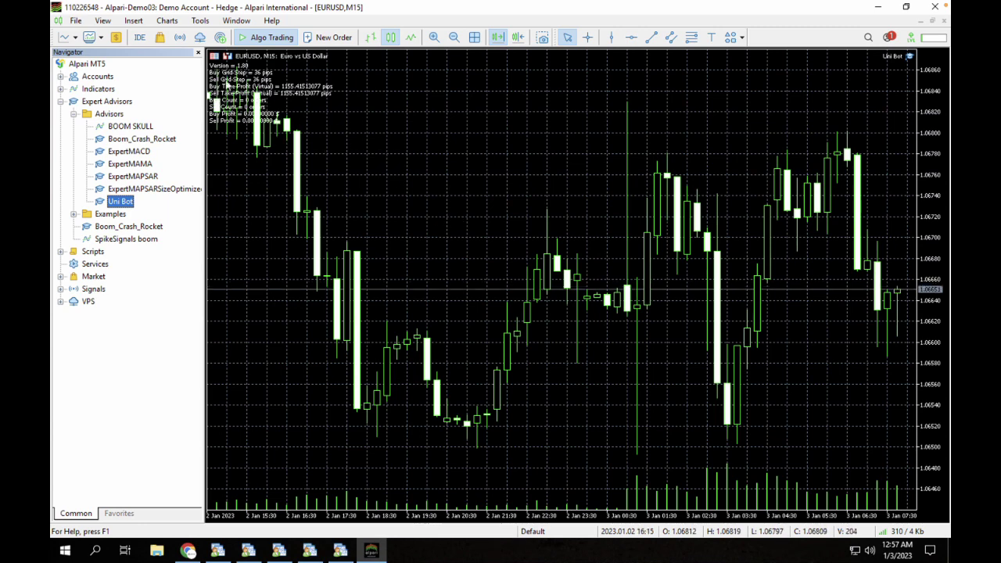
Hide the Navigator and open the Strategy Tester Settings with Uni Bot.ex5 as the expert.
click(197, 52)
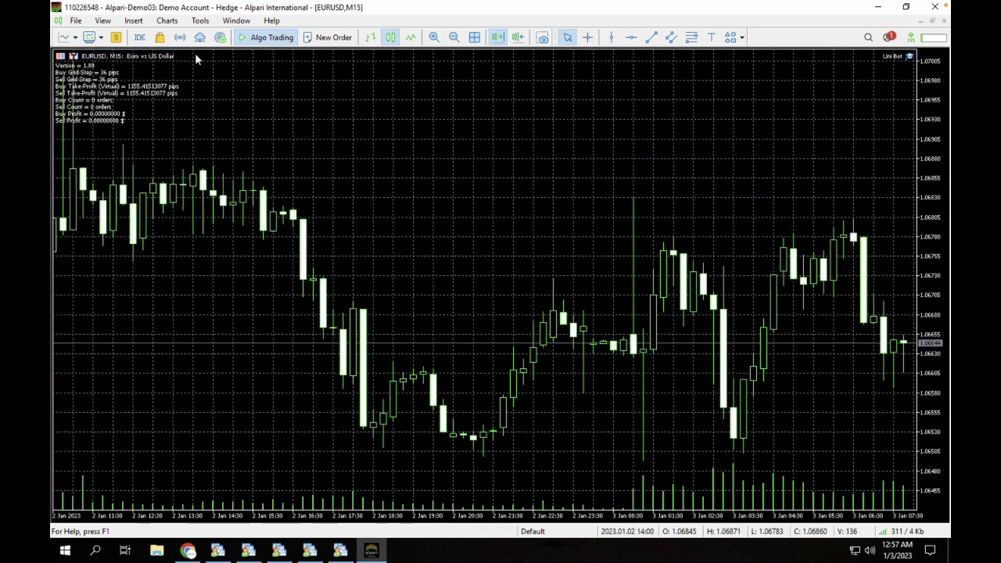
click(134, 21)
mouse_move(103, 22)
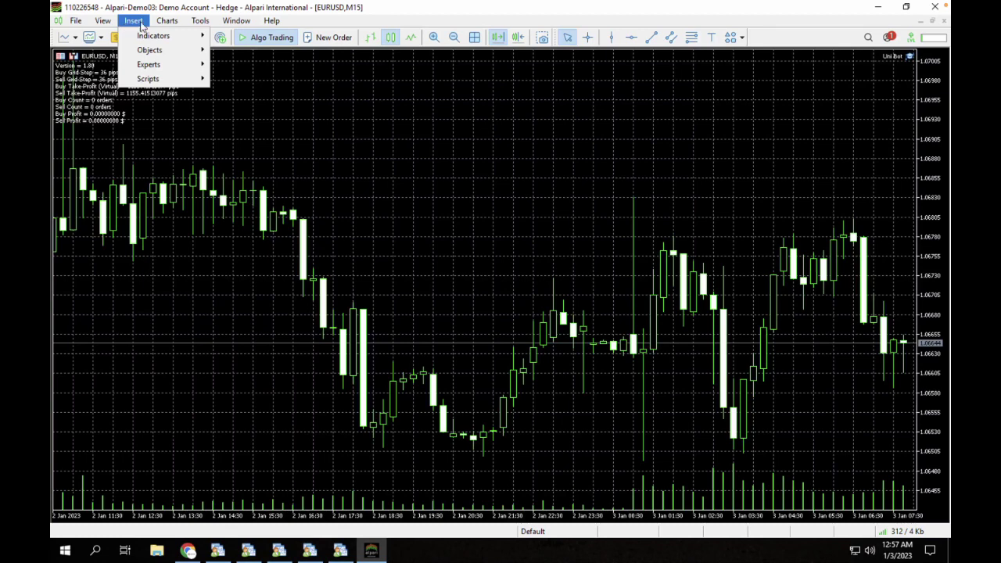
mouse_move(163, 23)
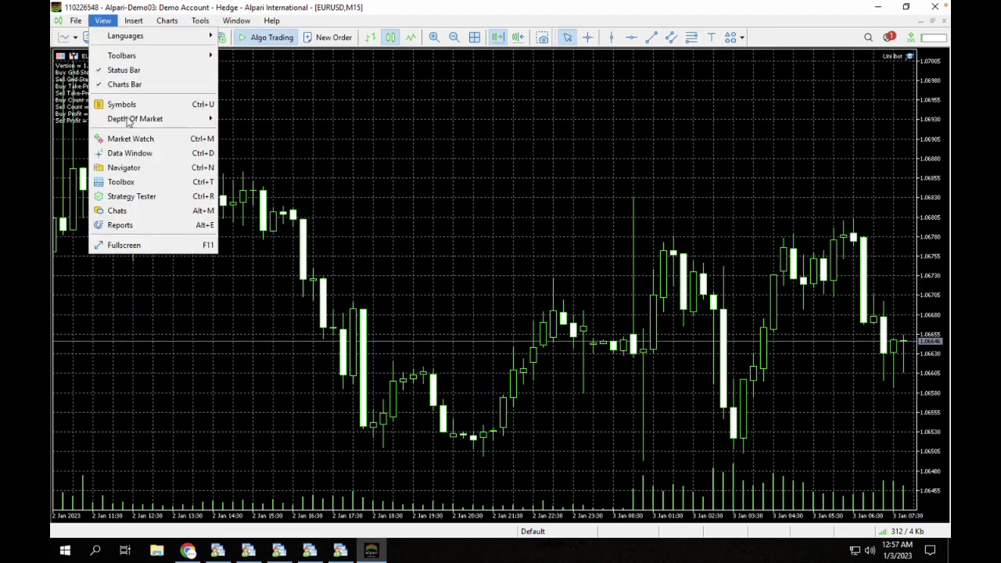
click(330, 233)
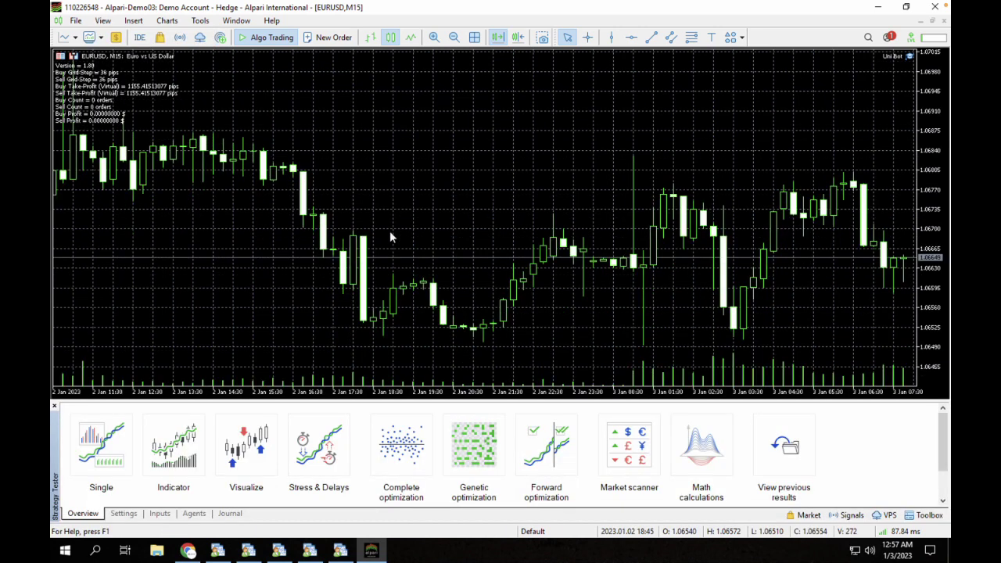
click(98, 449)
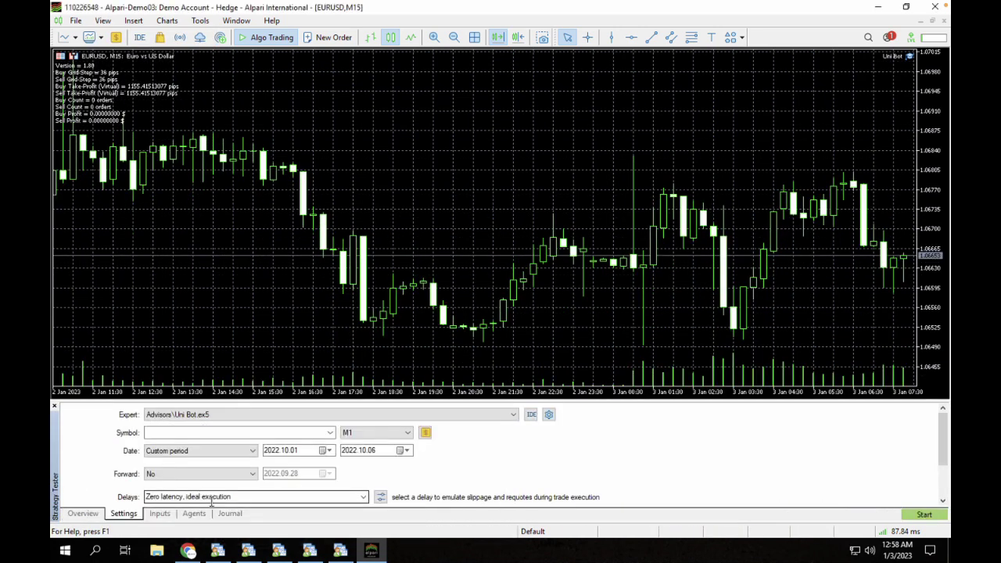
Test Uni Bot on all Market Watch symbols, M15, ending 2023.01.03, and start optimization.
click(331, 433)
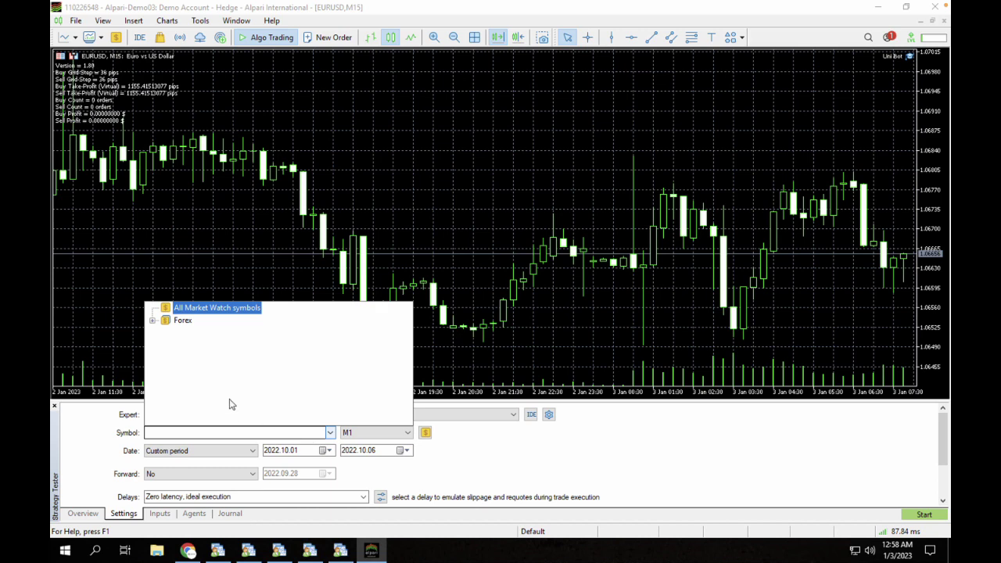
click(178, 321)
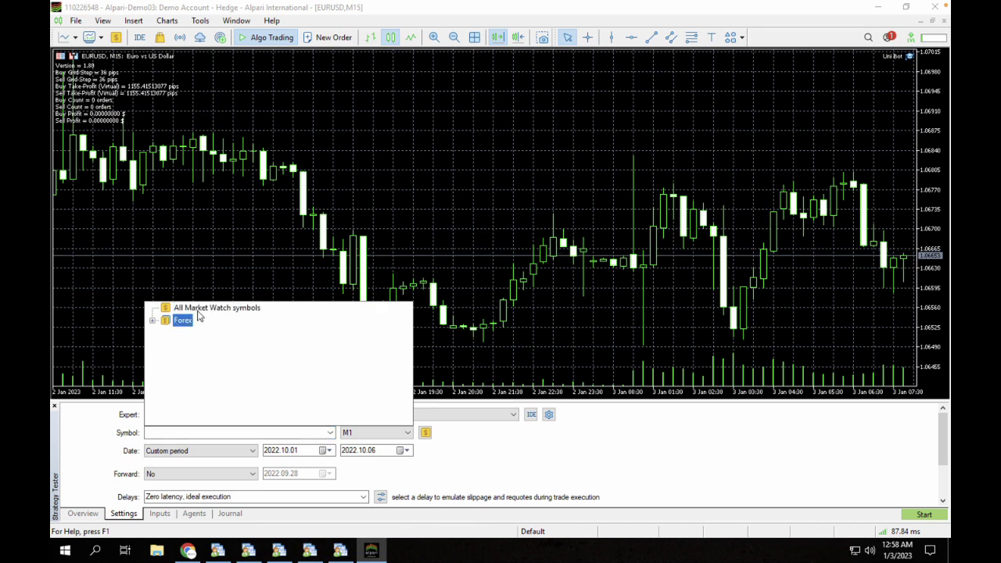
click(198, 309)
click(386, 434)
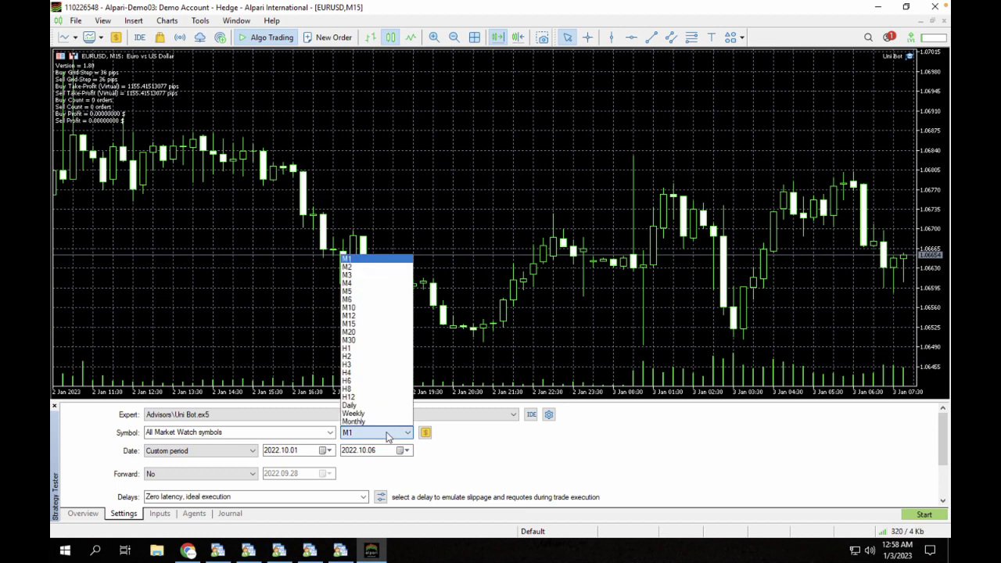
click(359, 325)
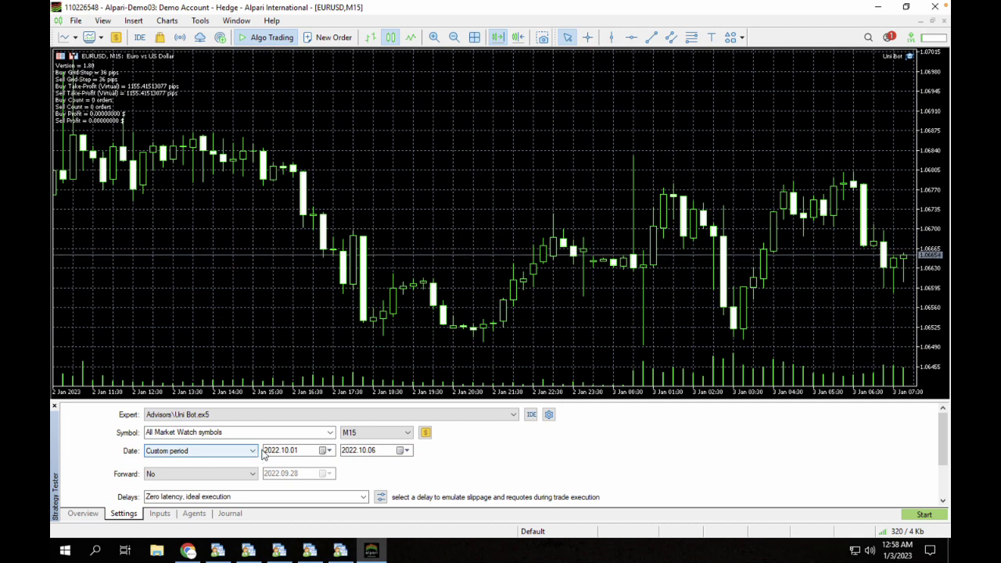
click(407, 451)
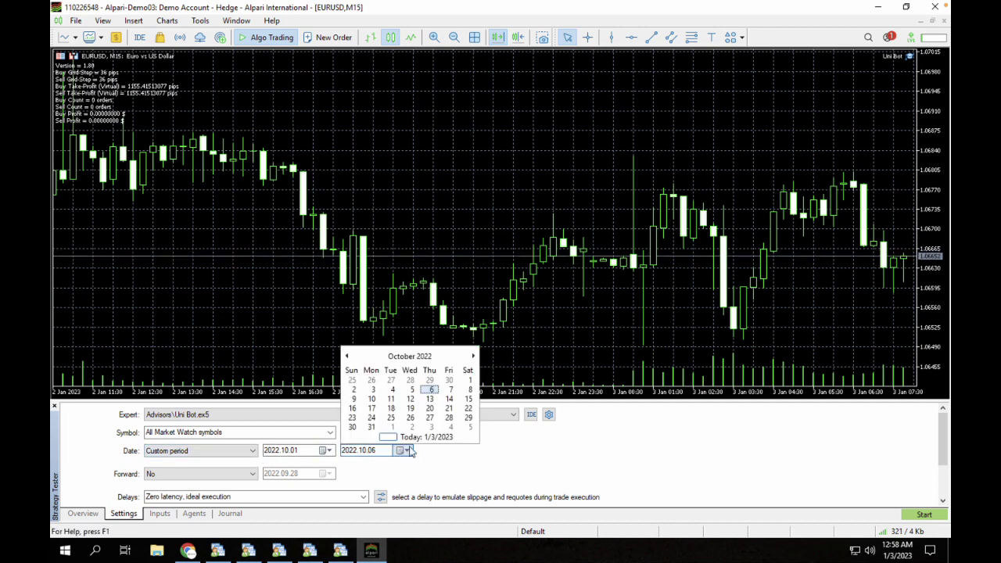
click(422, 436)
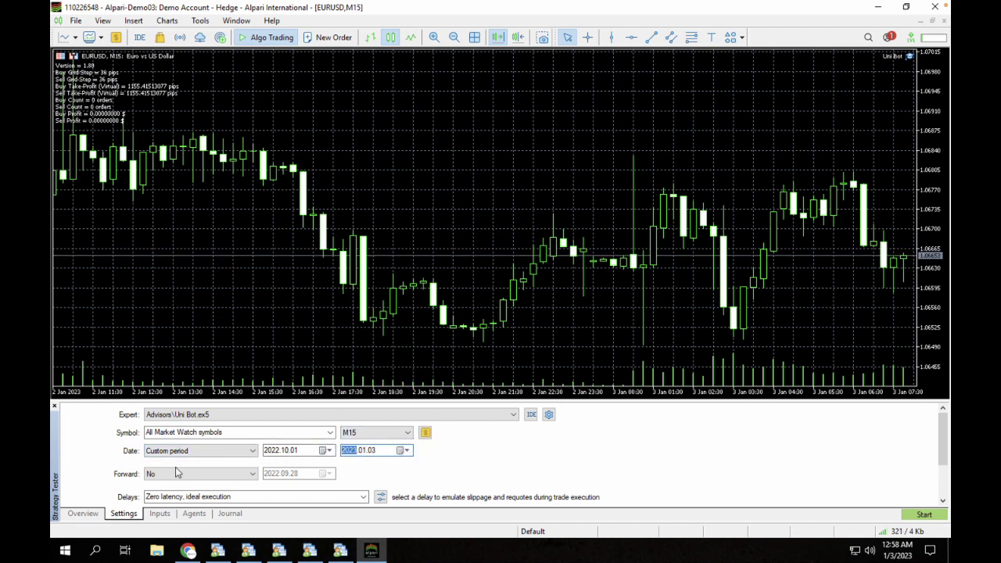
scroll(233, 469, down, 2)
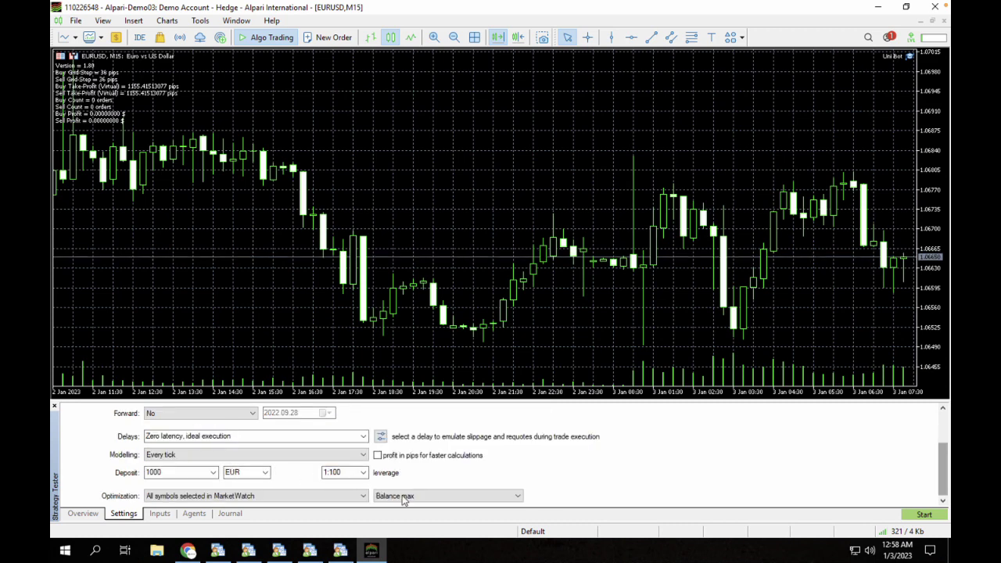
click(916, 516)
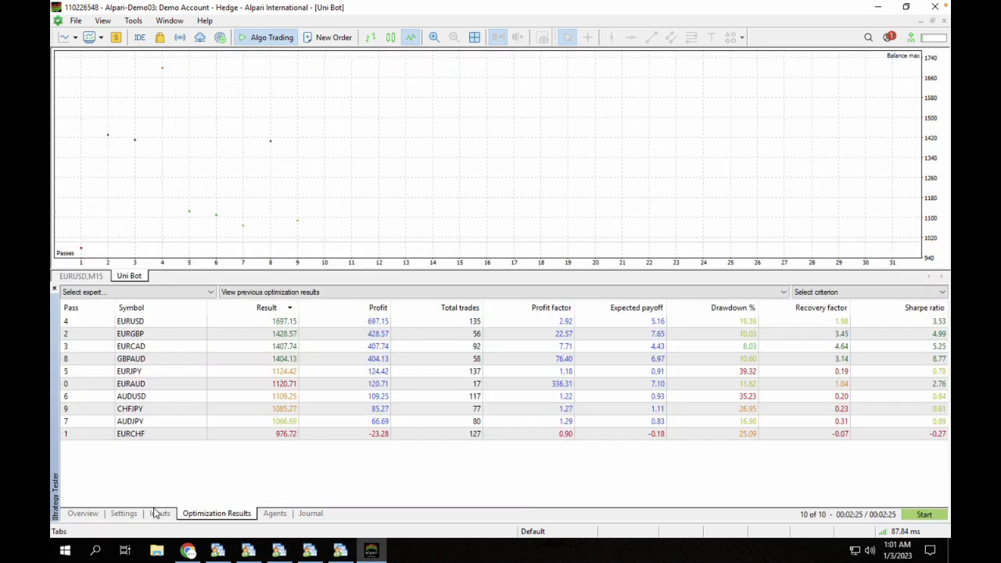
Review the tester's Inputs, Settings, Optimization Results and Agents tabs, then read the Journal log.
click(158, 513)
click(121, 513)
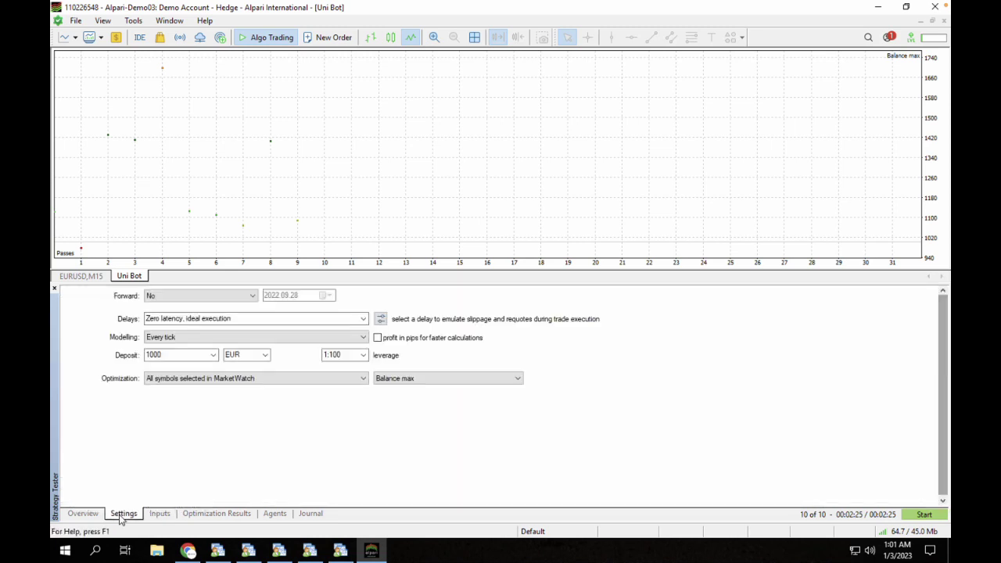
click(208, 513)
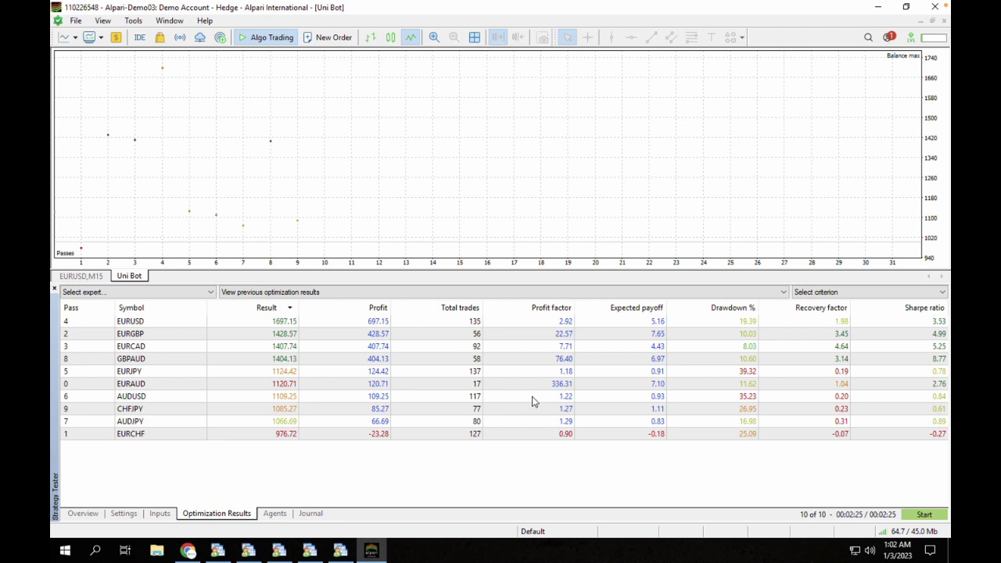
click(286, 515)
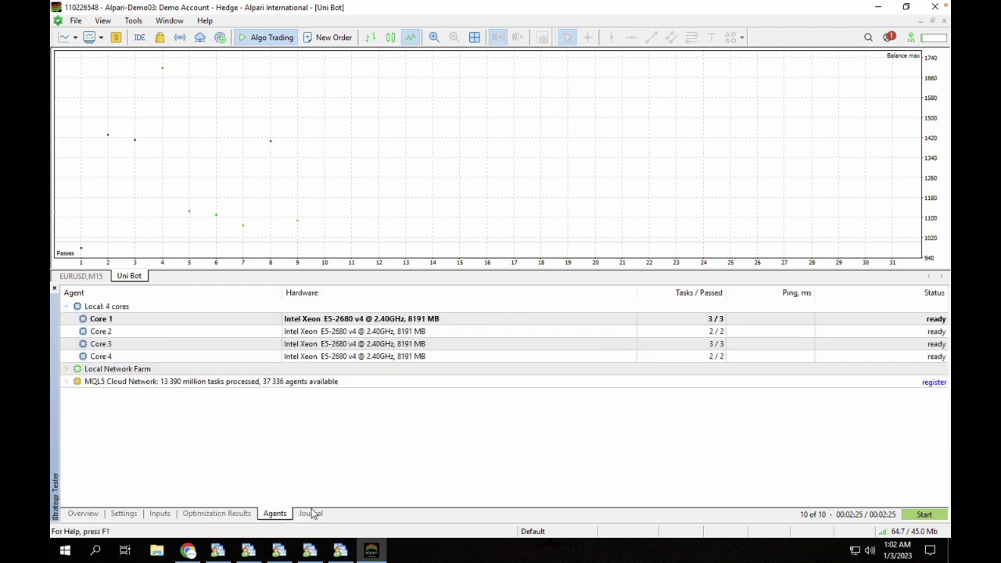
click(312, 513)
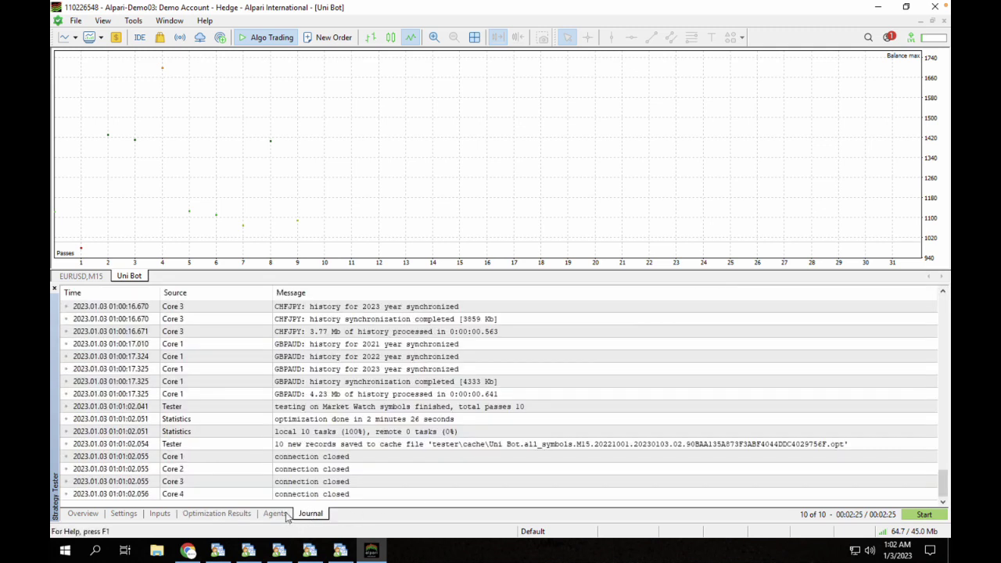